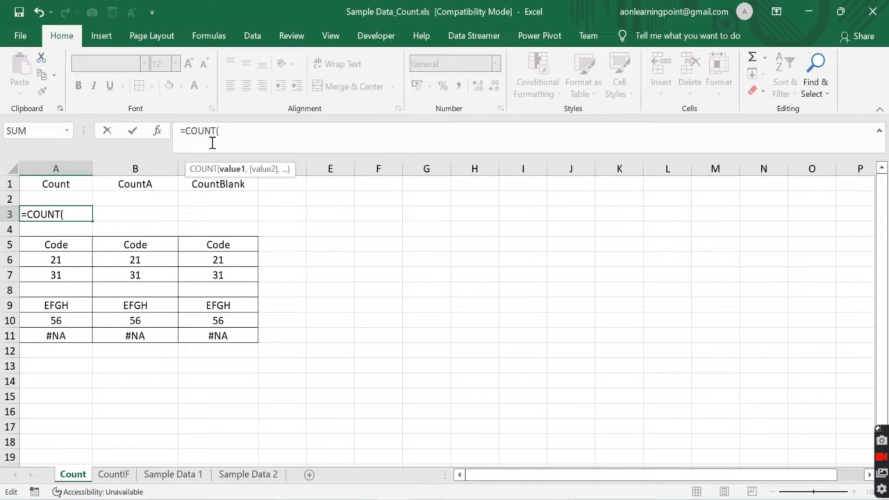
- Finish A3's formula as =COUNT(A6:A11) so it returns 3
{"action": "left_click", "coordinate": [67, 259]}
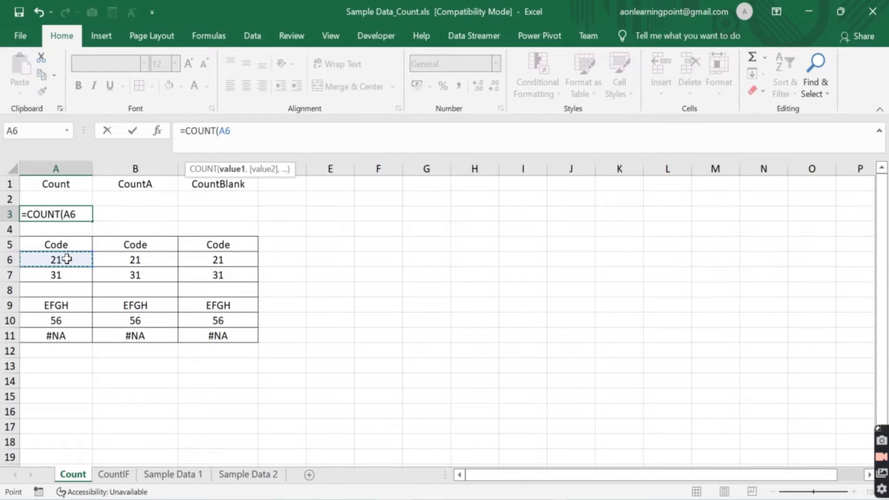
{"action": "type", "text": ","}
{"action": "left_click", "coordinate": [62, 270]}
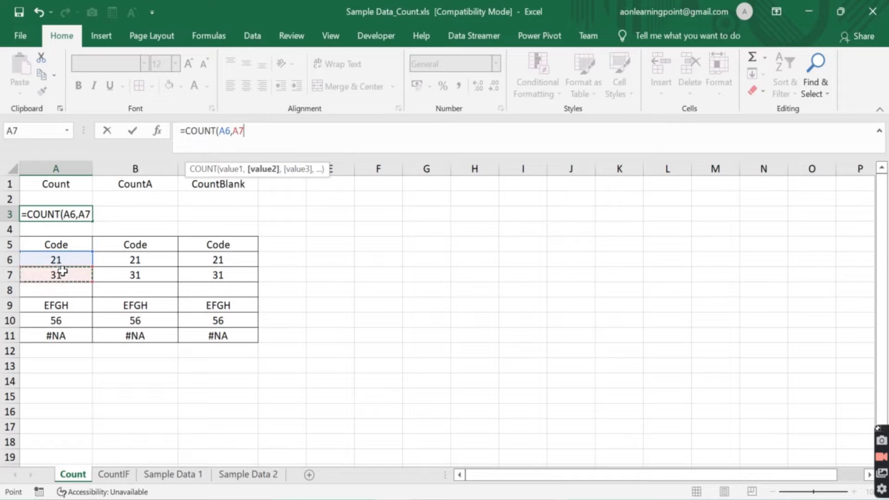
{"action": "type", "text": ","}
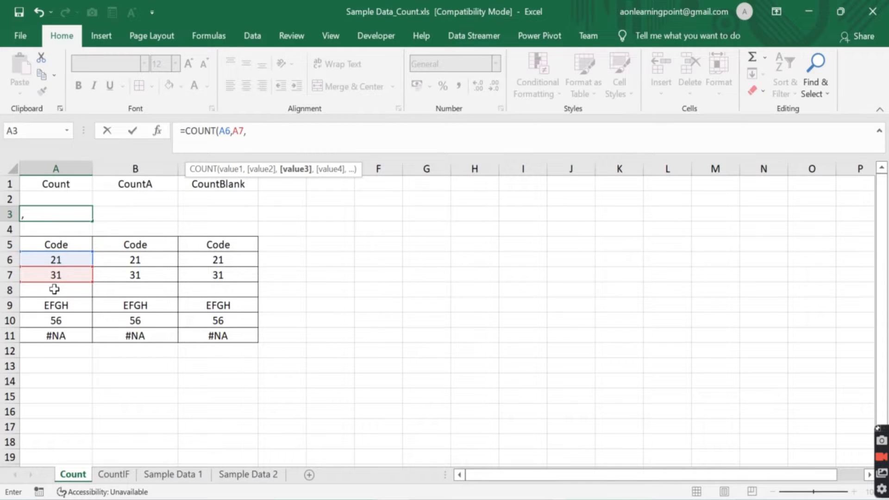
{"action": "left_click", "coordinate": [54, 289]}
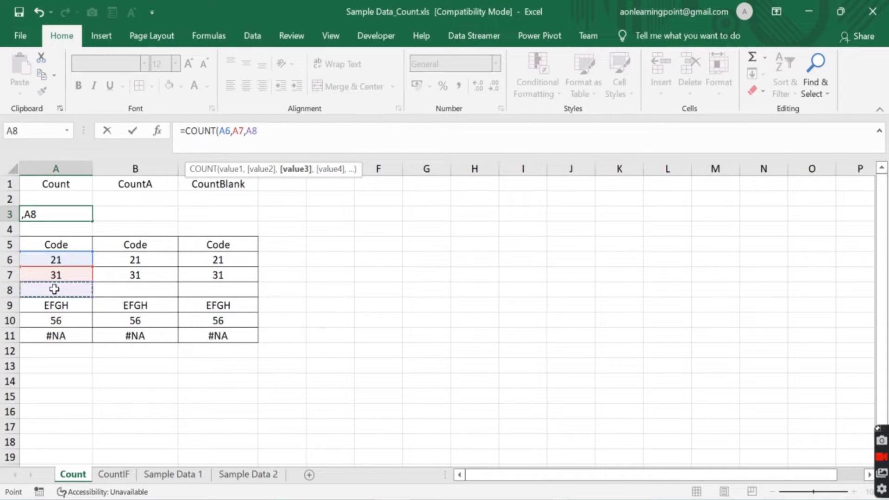
{"action": "key", "text": "BackSpace"}
{"action": "key", "text": "BackSpace"}
{"action": "key", "text": "BackSpace"}
{"action": "key", "text": "BackSpace"}
{"action": "key", "text": "BackSpace"}
{"action": "key", "text": "BackSpace"}
{"action": "key", "text": "BackSpace"}
{"action": "key", "text": "BackSpace"}
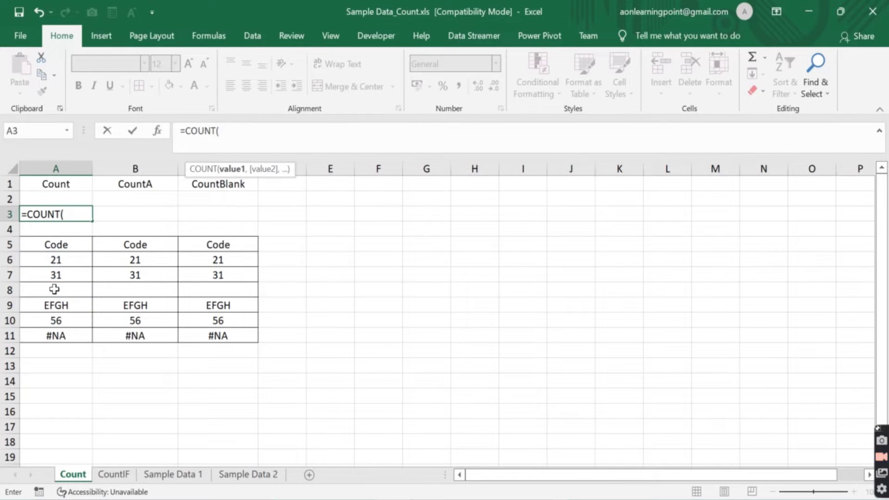
{"action": "left_click", "coordinate": [64, 260]}
{"action": "key", "text": "shift+Down"}
{"action": "key", "text": "shift+Down"}
{"action": "key", "text": "shift+Down"}
{"action": "key", "text": "shift+Down"}
{"action": "key", "text": "shift+Down"}
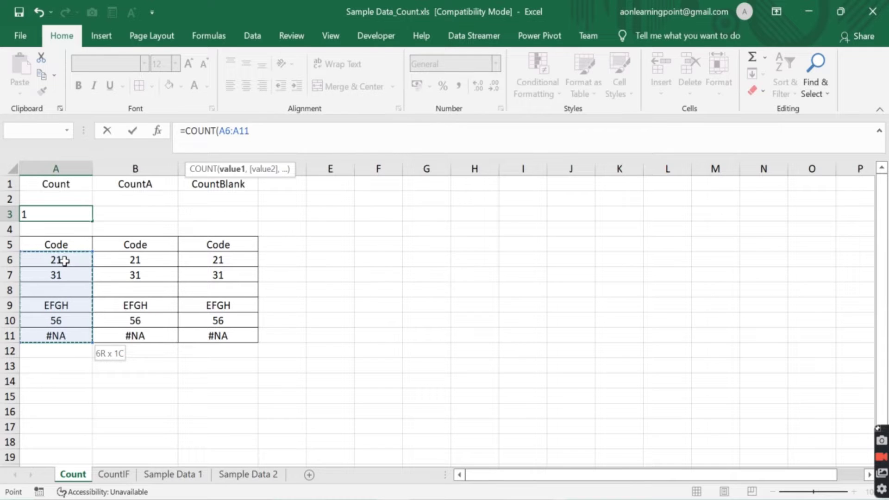
{"action": "key", "text": "Return"}
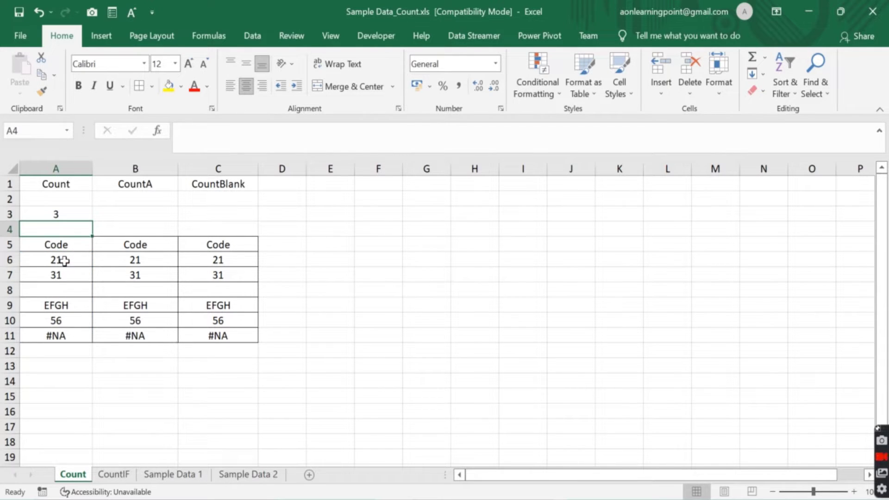
- Review the Code values in column A against the COUNT result in A3
{"action": "key", "text": "Up"}
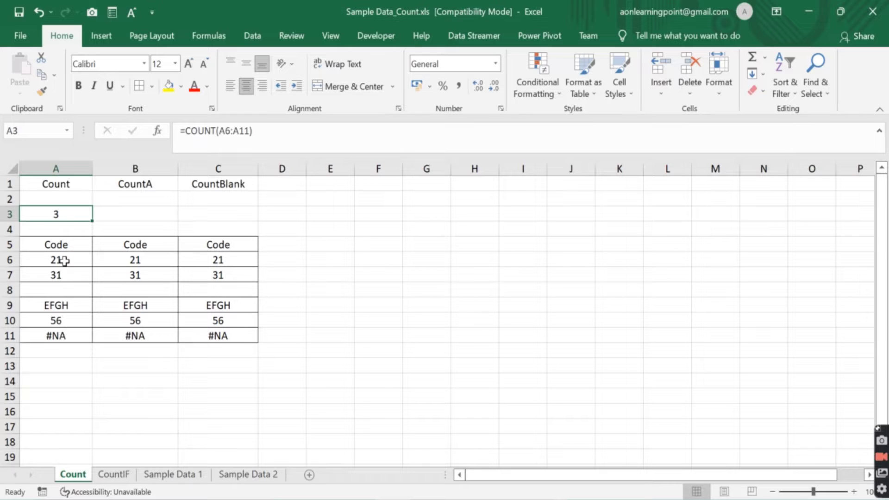
{"action": "key", "text": "Down"}
{"action": "key", "text": "Down"}
{"action": "key", "text": "Down"}
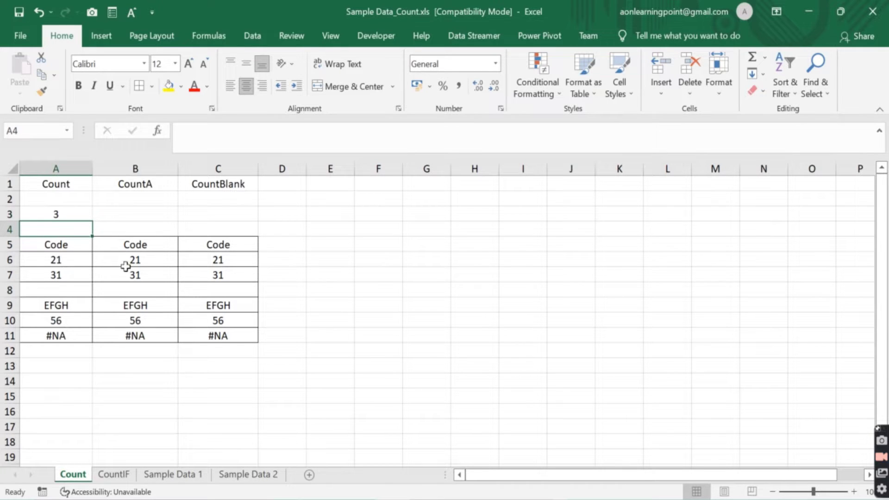
{"action": "key", "text": "Down"}
{"action": "key", "text": "Down"}
{"action": "key", "text": "Down"}
{"action": "key", "text": "Down"}
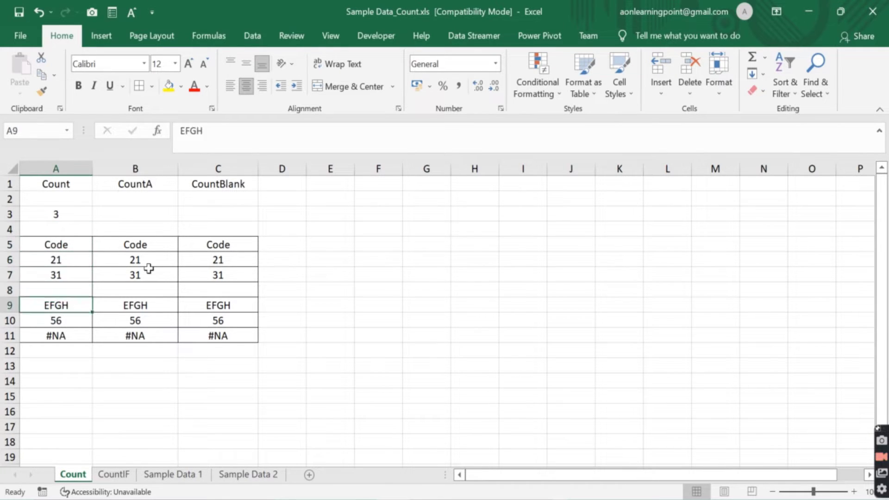
{"action": "key", "text": "Up"}
{"action": "key", "text": "Up"}
{"action": "key", "text": "Up"}
{"action": "key", "text": "Up"}
{"action": "key", "text": "Up"}
{"action": "key", "text": "Up"}
{"action": "key", "text": "Up"}
{"action": "key", "text": "Up"}
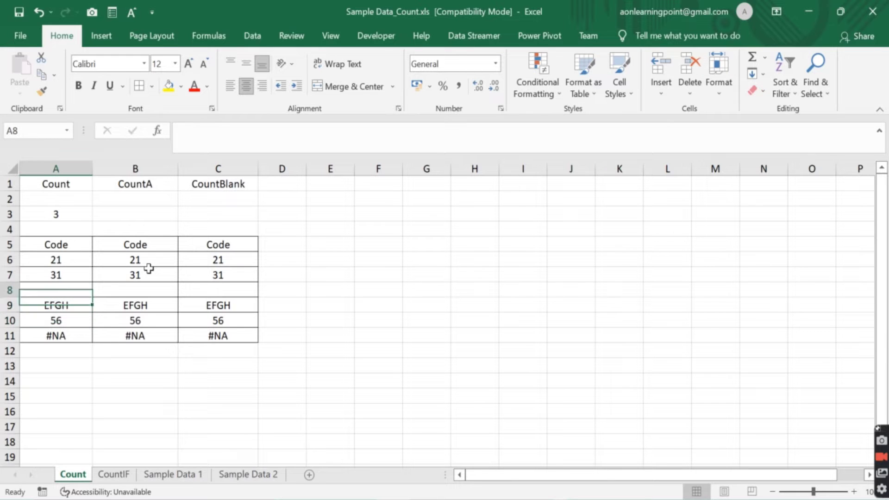
{"action": "key", "text": "Down"}
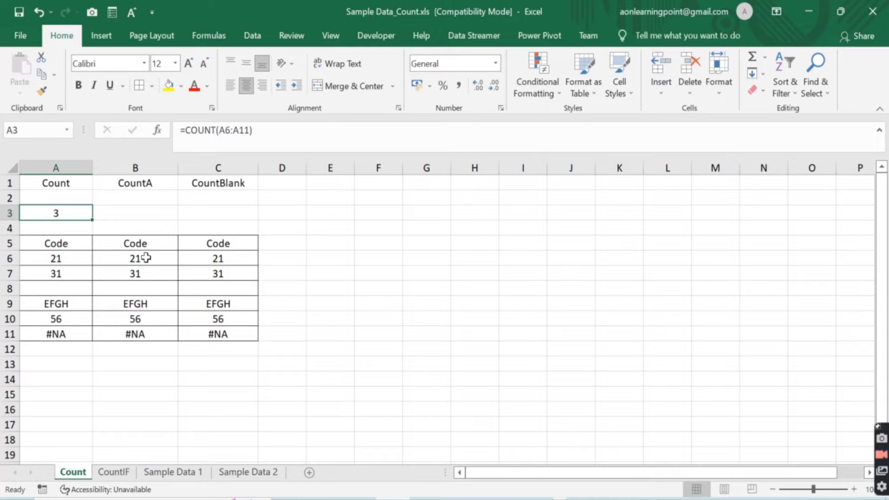
- Enter =COUNTA(B6:B11) in B3, returning 5 non-empty cells
{"action": "key", "text": "Right"}
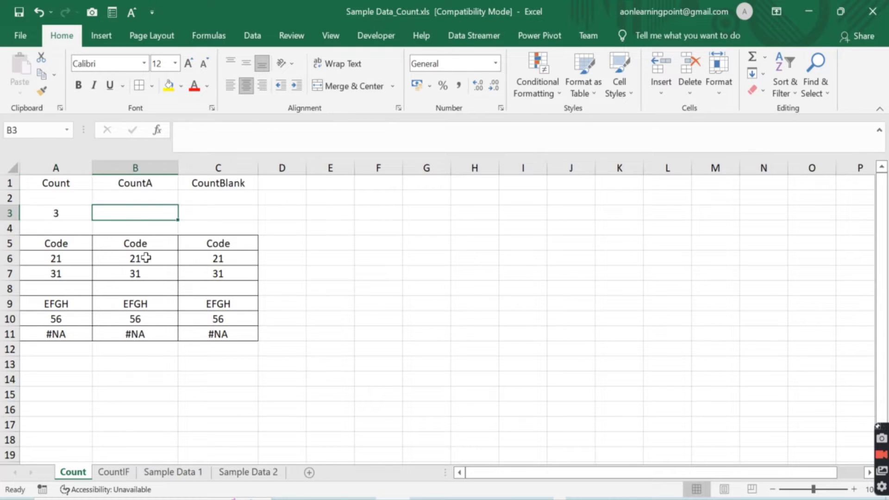
{"action": "left_click", "coordinate": [228, 135]}
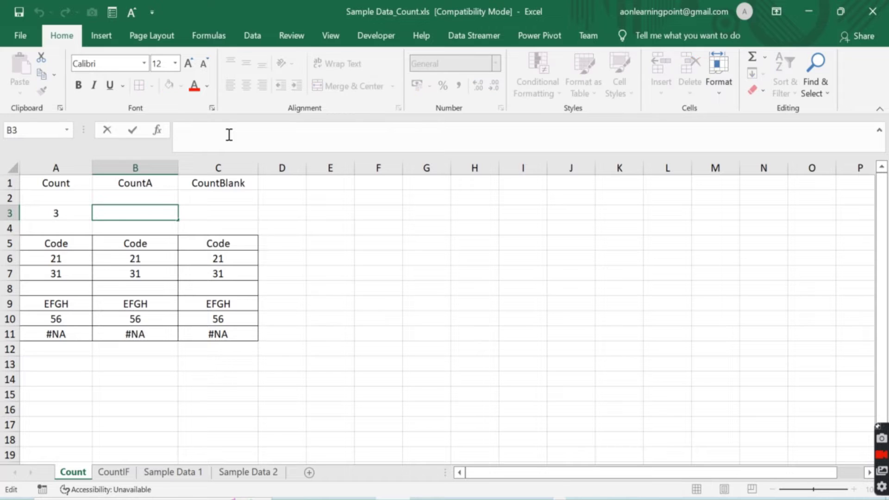
{"action": "type", "text": "=Counta"}
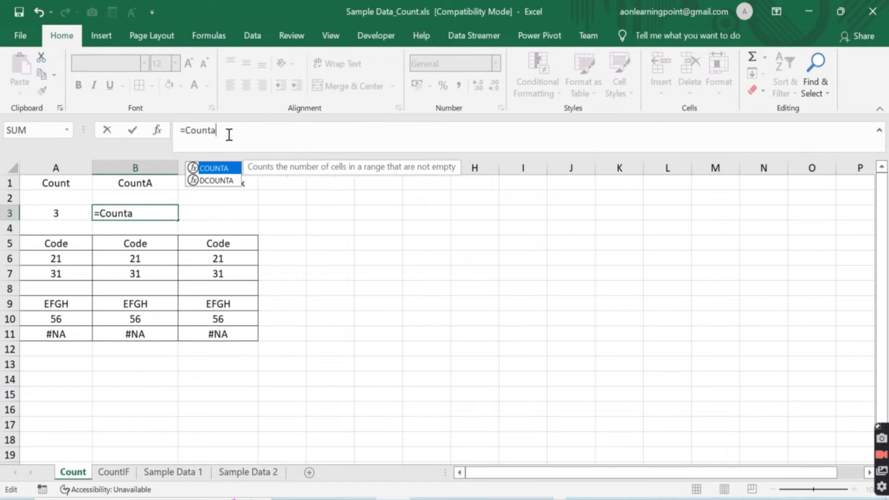
{"action": "key", "text": "Tab"}
{"action": "left_click", "coordinate": [128, 259]}
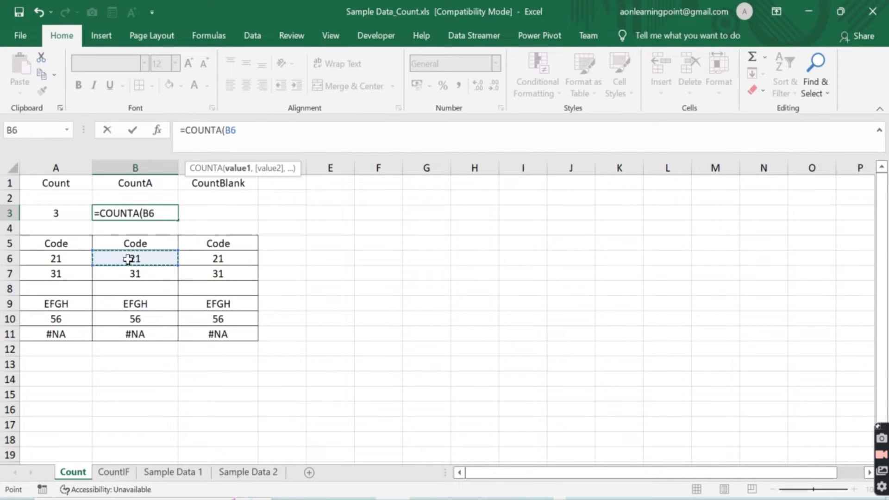
{"action": "key", "text": "shift+Down"}
{"action": "key", "text": "shift+Down"}
{"action": "key", "text": "shift+Down"}
{"action": "key", "text": "shift+Down"}
{"action": "key", "text": "shift+Down"}
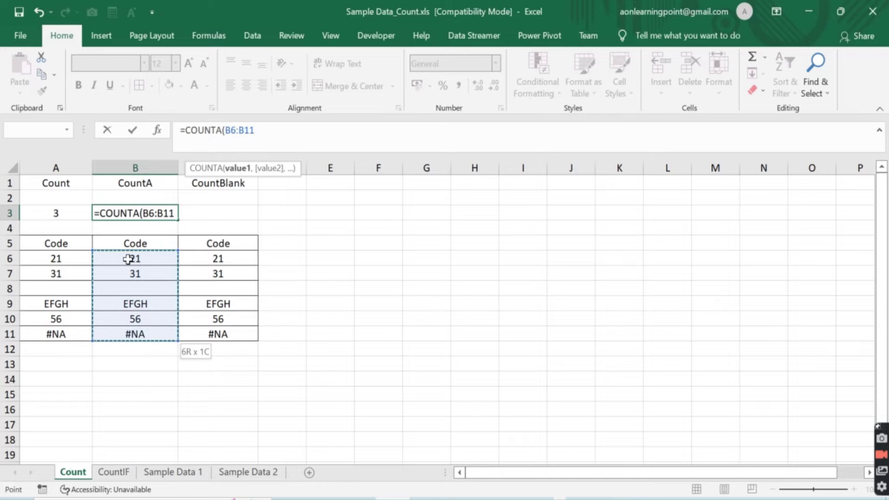
{"action": "key", "text": "Return"}
{"action": "key", "text": "Up"}
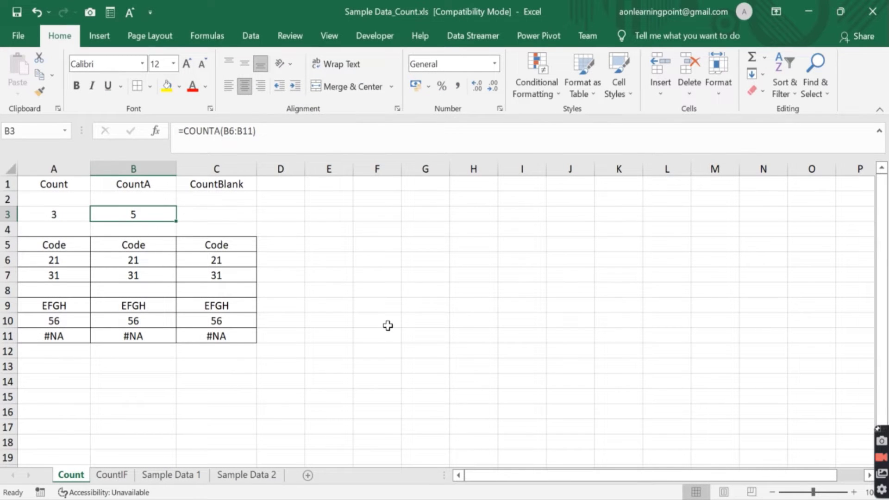
- Enter =COUNTBLANK(C6:C11) in C3, returning 1 blank cell
{"action": "left_click", "coordinate": [221, 211]}
{"action": "left_click", "coordinate": [240, 134]}
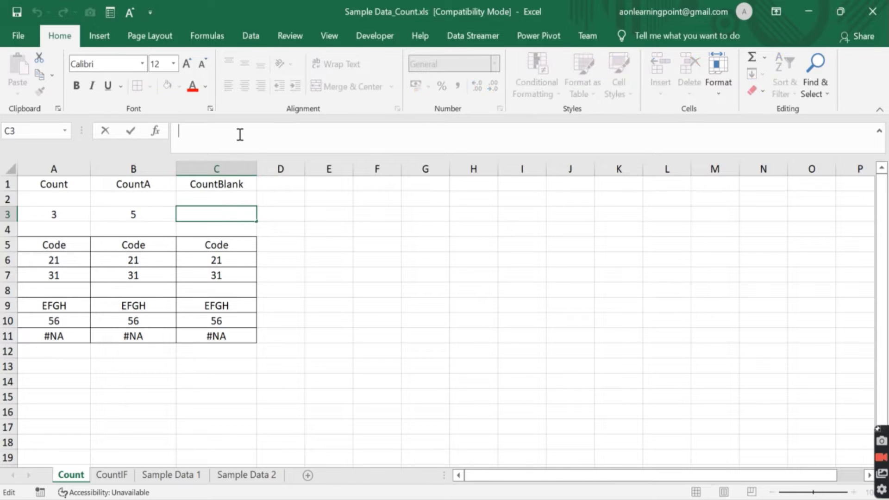
{"action": "type", "text": "=Countb"}
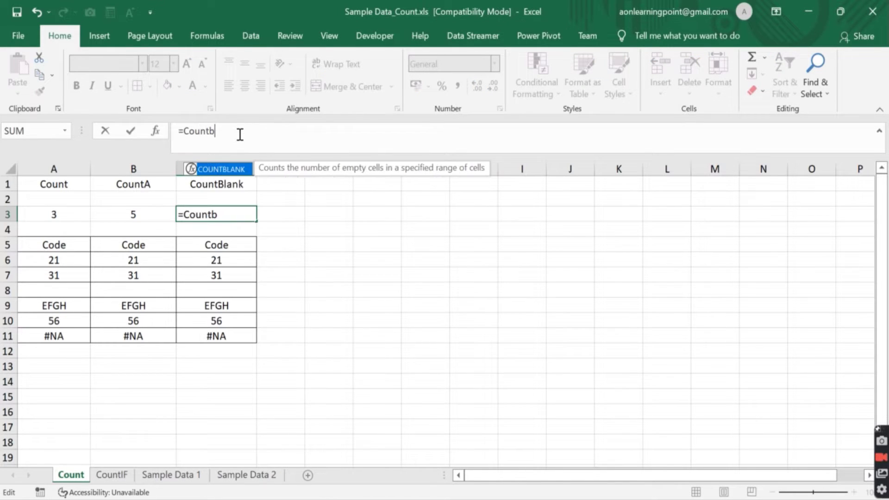
{"action": "key", "text": "Tab"}
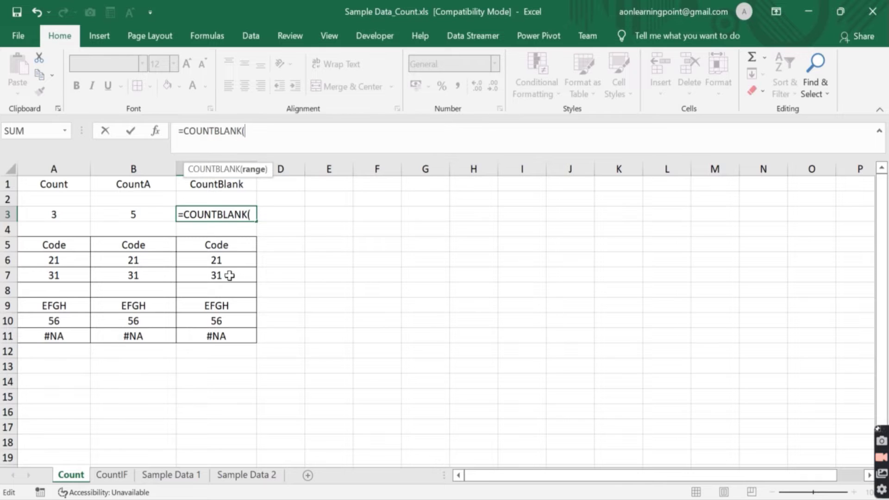
{"action": "left_click_drag", "start_coordinate": [226, 259], "coordinate": [225, 275]}
{"action": "key", "text": "shift+Down"}
{"action": "key", "text": "shift+Down"}
{"action": "key", "text": "shift+Down"}
{"action": "key", "text": "shift+Down"}
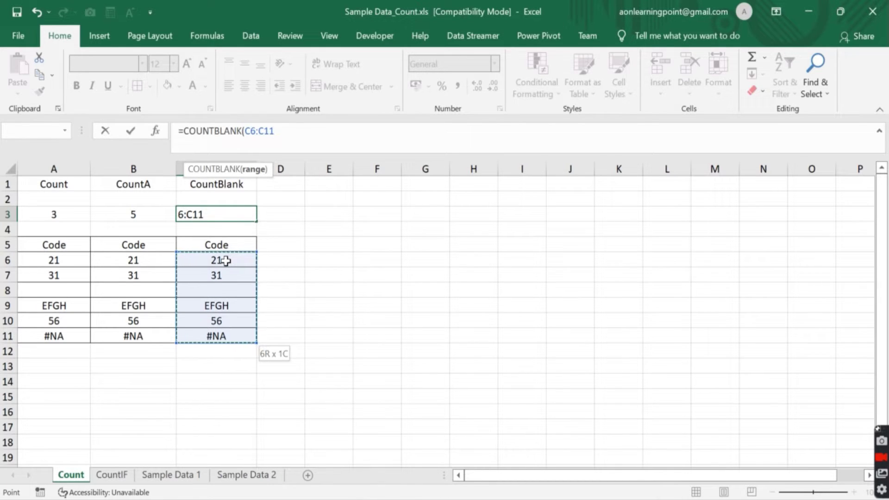
{"action": "key", "text": "Return"}
{"action": "key", "text": "Up"}
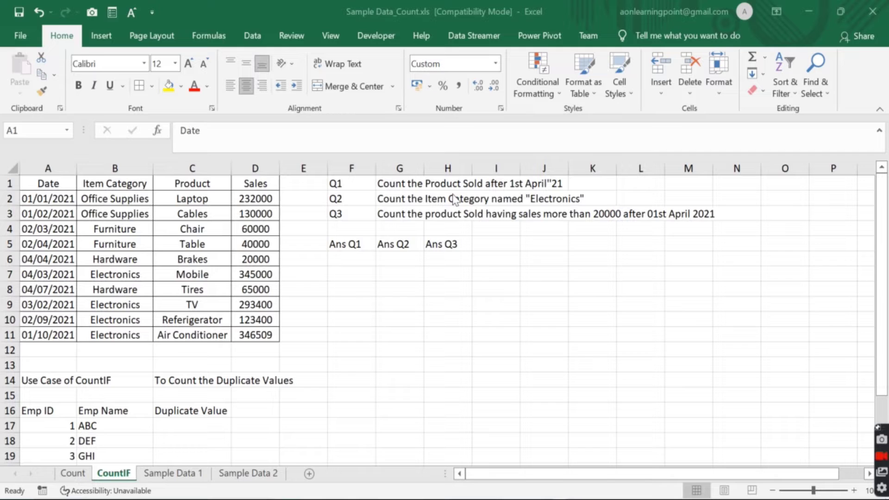
- Start a COUNTIF in F6 using the Date range A2:A11
{"action": "left_click", "coordinate": [343, 259]}
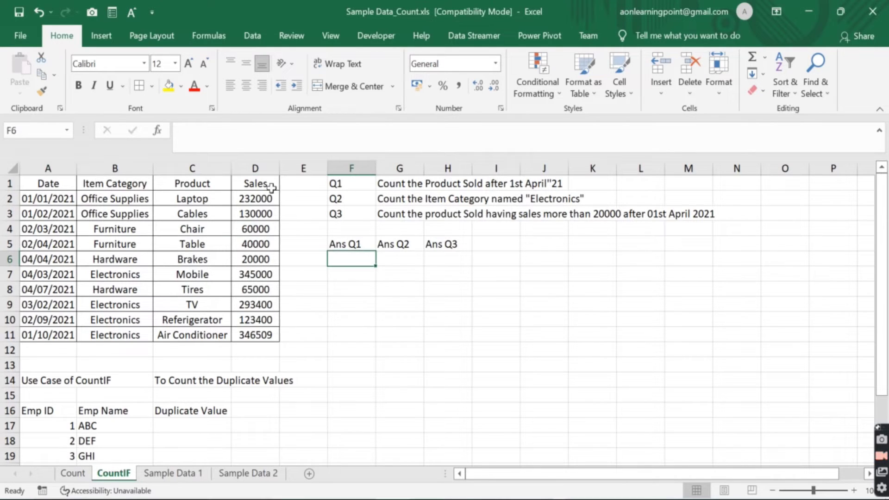
{"action": "left_click", "coordinate": [229, 141]}
{"action": "type", "text": "="}
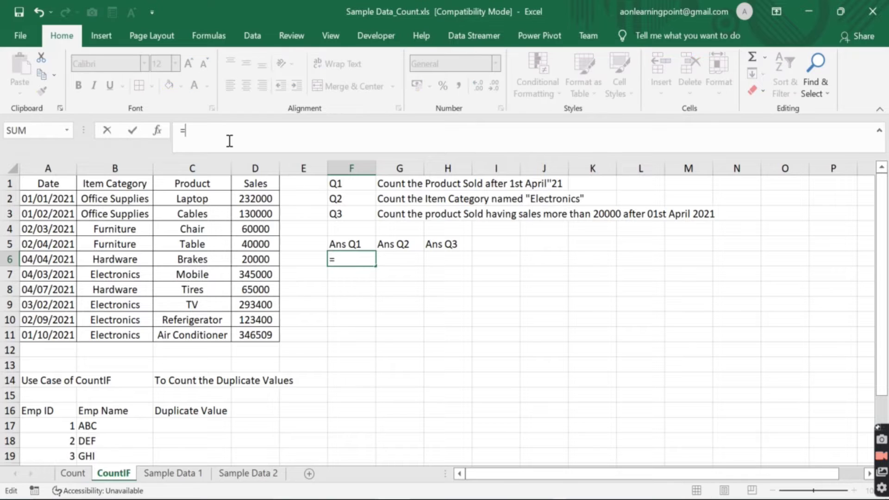
{"action": "type", "text": "Countif"}
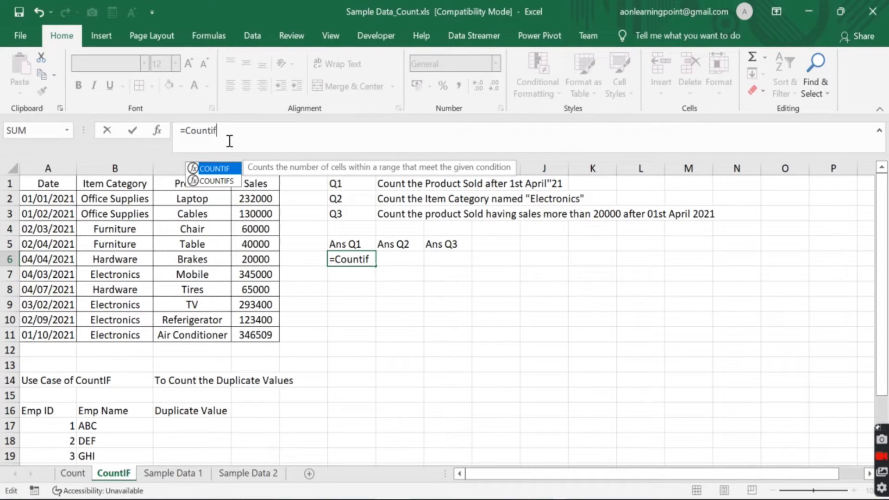
{"action": "key", "text": "Tab"}
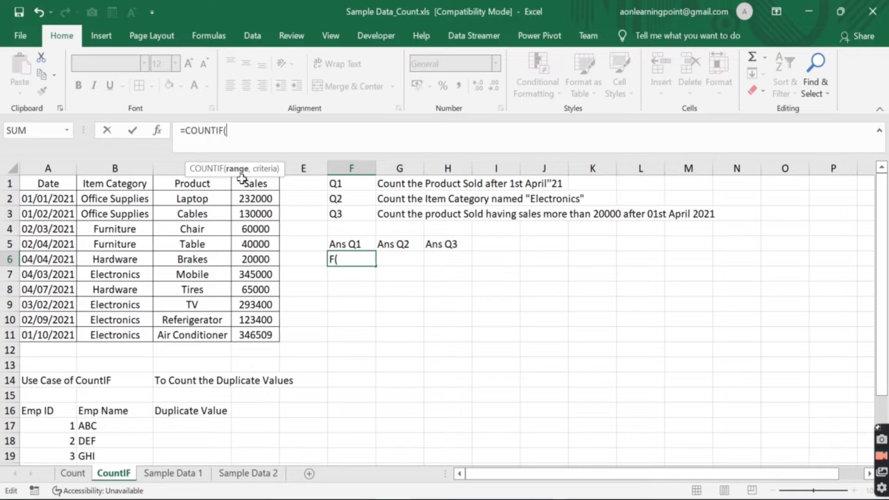
{"action": "left_click", "coordinate": [38, 174]}
{"action": "left_click", "coordinate": [43, 200]}
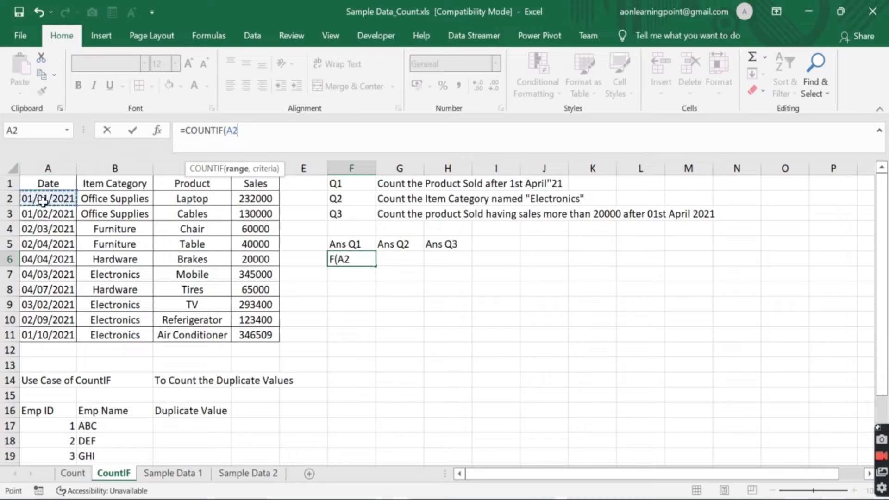
{"action": "key", "text": "ctrl+shift+Down"}
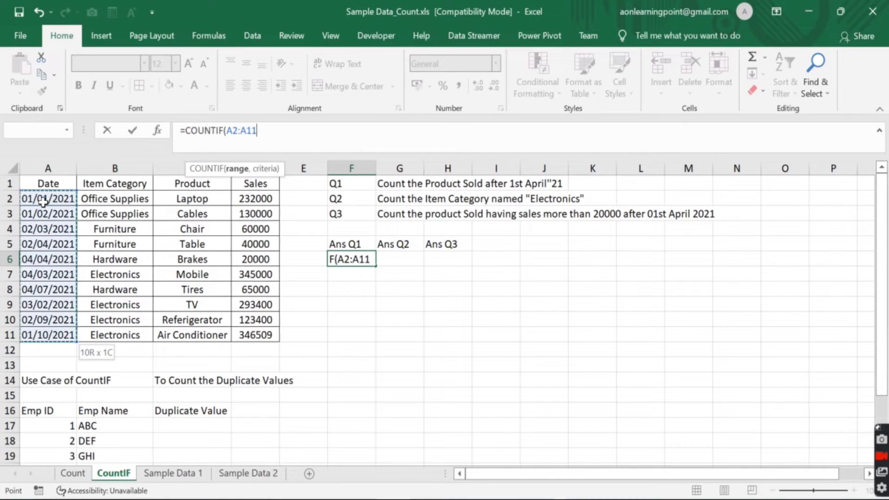
{"action": "type", "text": ","}
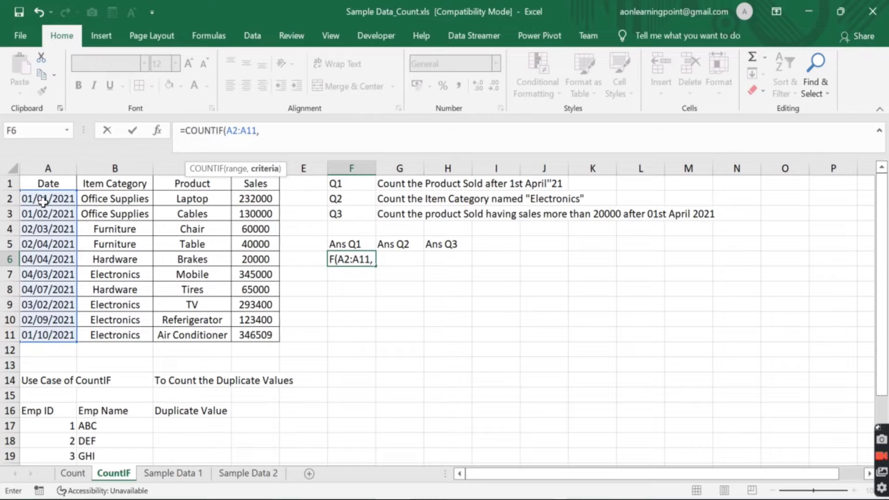
- Add the criterion ">01/04/2021" to finish F6's COUNTIF, returning 5
{"action": "type", "text": "\"\""}
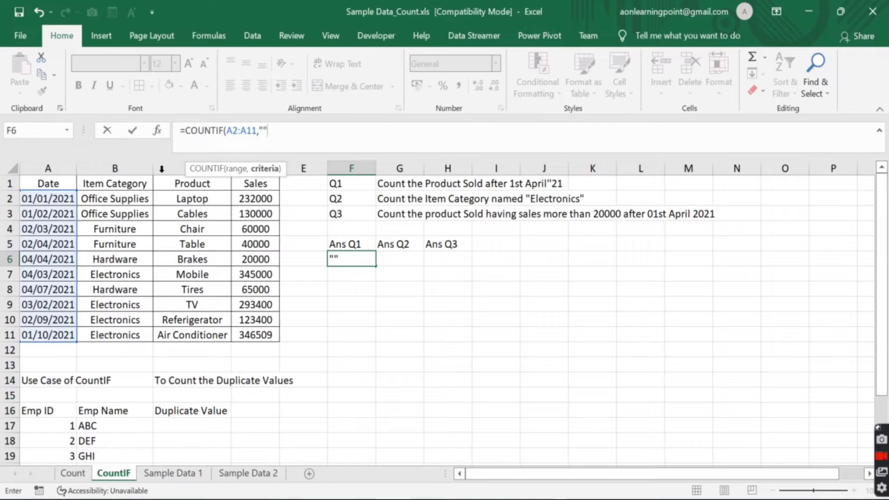
{"action": "left_click", "coordinate": [272, 131]}
{"action": "type", "text": ">01"}
{"action": "type", "text": "/04/"}
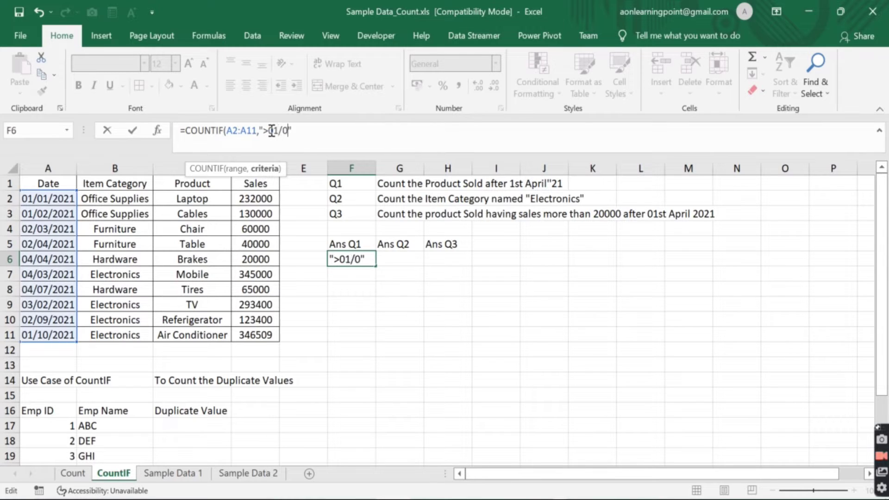
{"action": "type", "text": "2021\""}
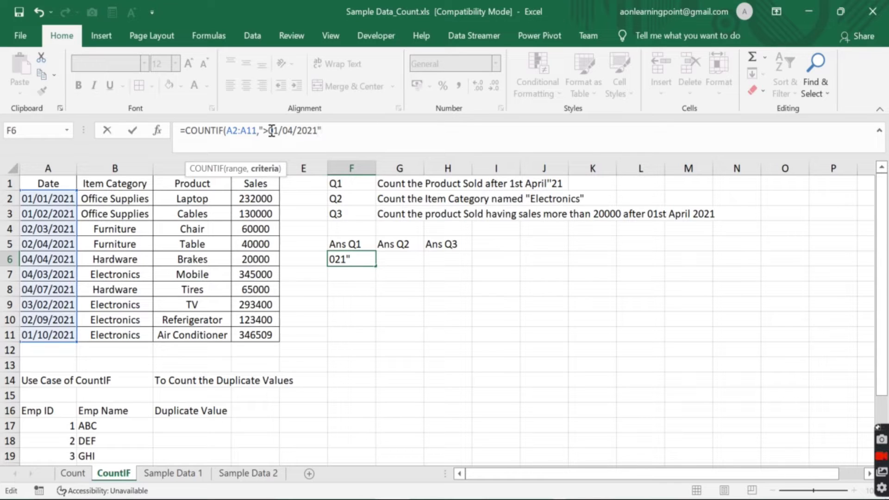
{"action": "type", "text": ")"}
{"action": "key", "text": "Return"}
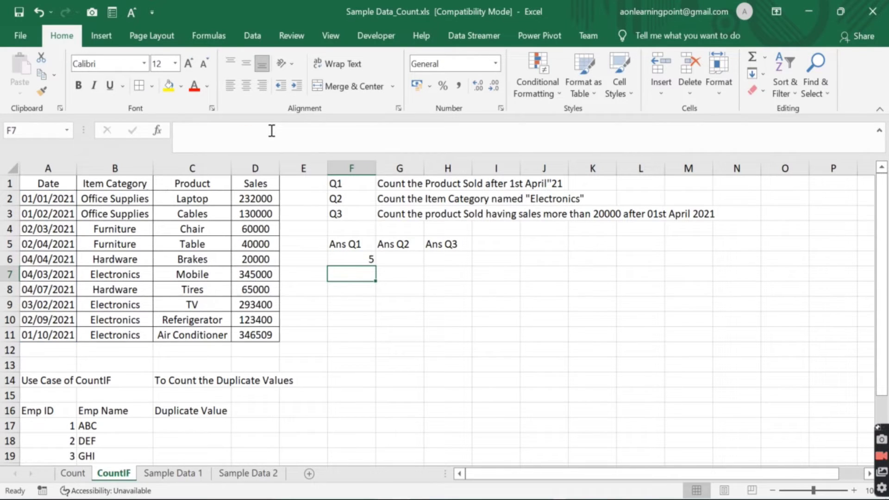
{"action": "key", "text": "Up"}
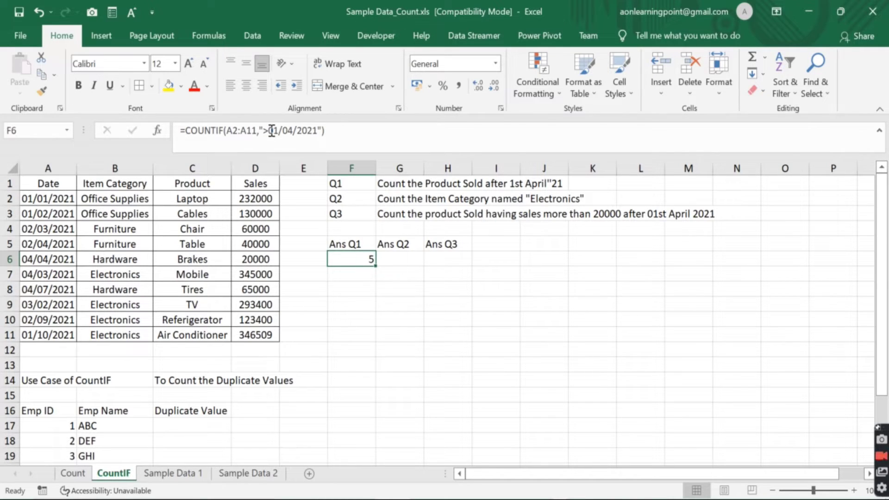
{"action": "key", "text": "Right"}
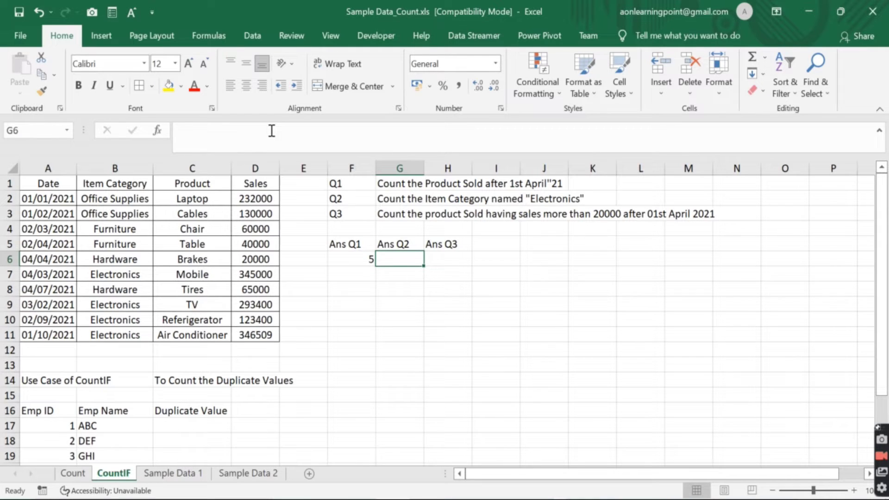
- Enter =COUNTIF(B2:B11,"Electronics") in G6, returning 4
{"action": "type", "text": "="}
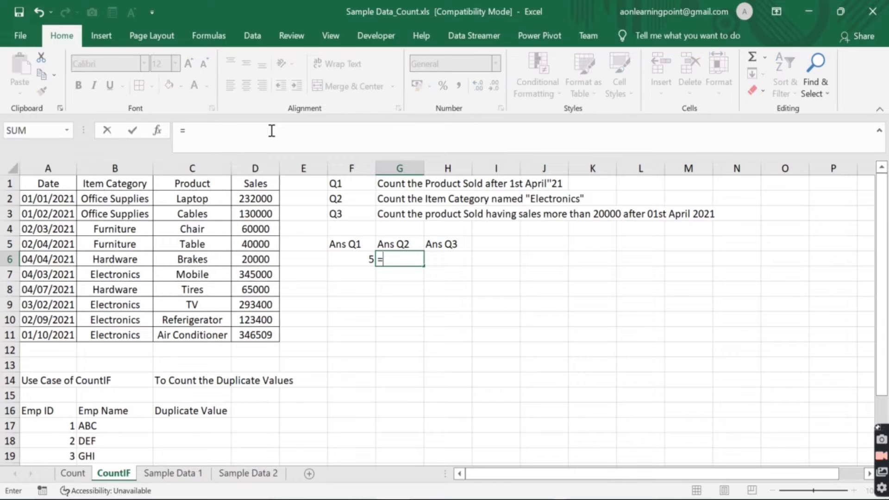
{"action": "type", "text": "couni"}
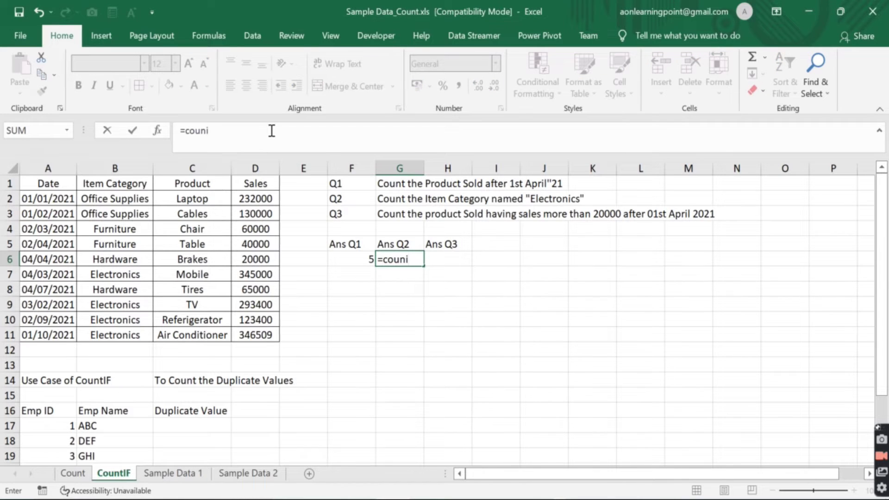
{"action": "left_click", "coordinate": [220, 132]}
{"action": "key", "text": "BackSpace"}
{"action": "type", "text": "tif"}
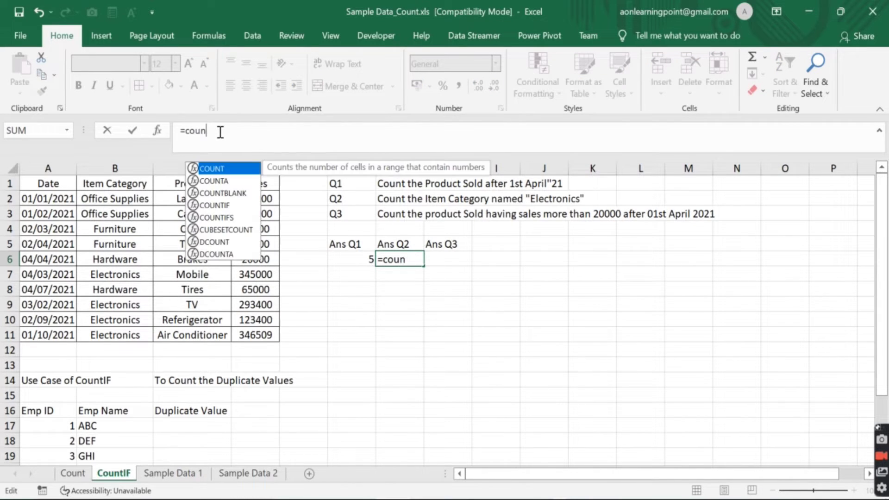
{"action": "key", "text": "Tab"}
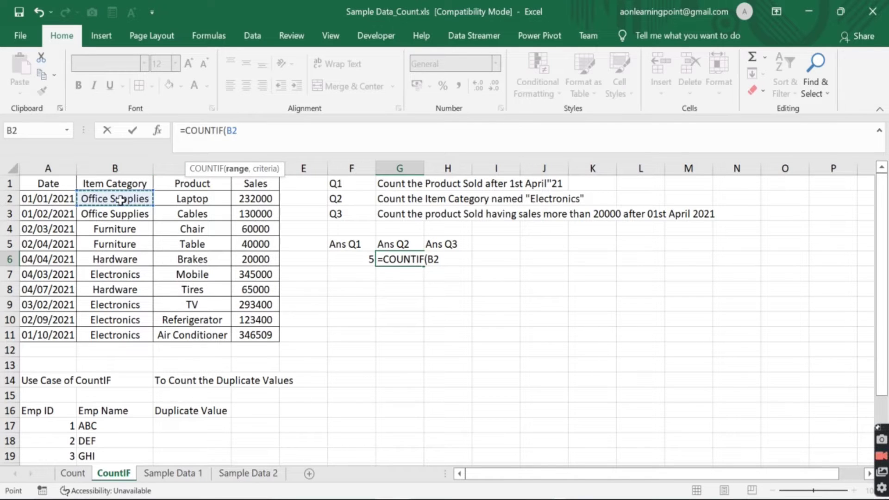
{"action": "key", "text": "ctrl+shift+Down"}
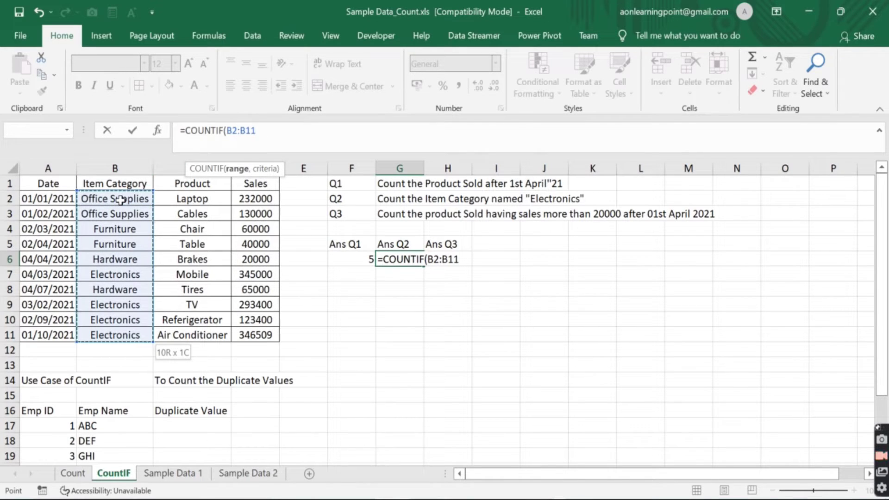
{"action": "type", "text": ","}
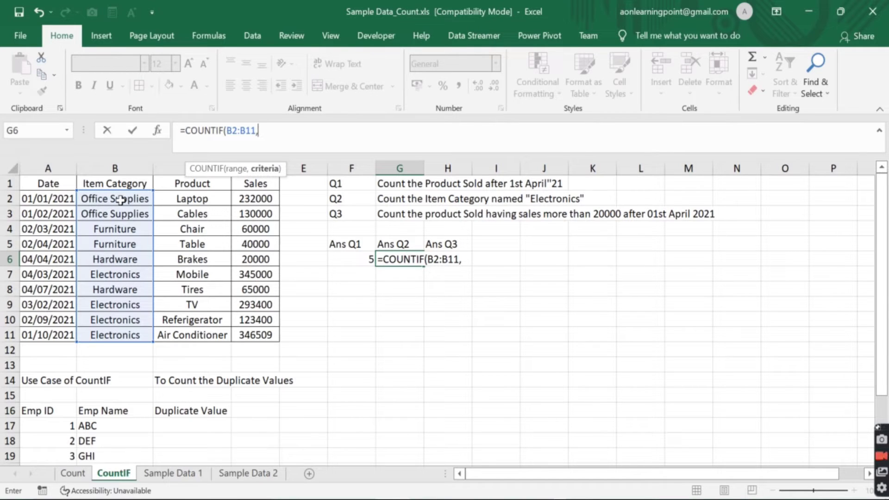
{"action": "type", "text": "\"\""}
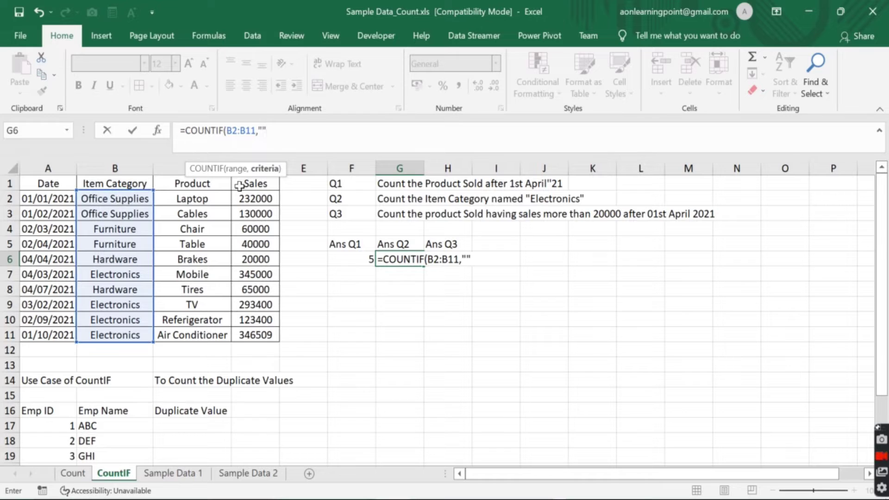
{"action": "left_click", "coordinate": [263, 131]}
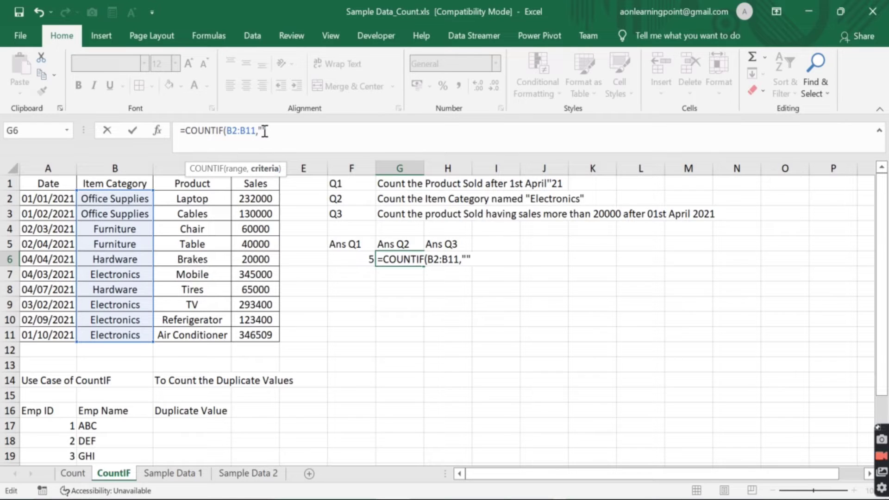
{"action": "type", "text": "Elect"}
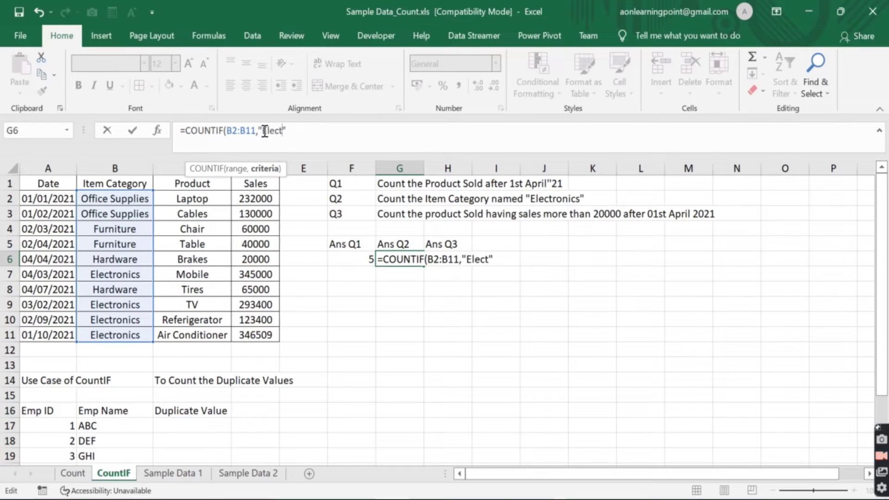
{"action": "type", "text": "ronics"}
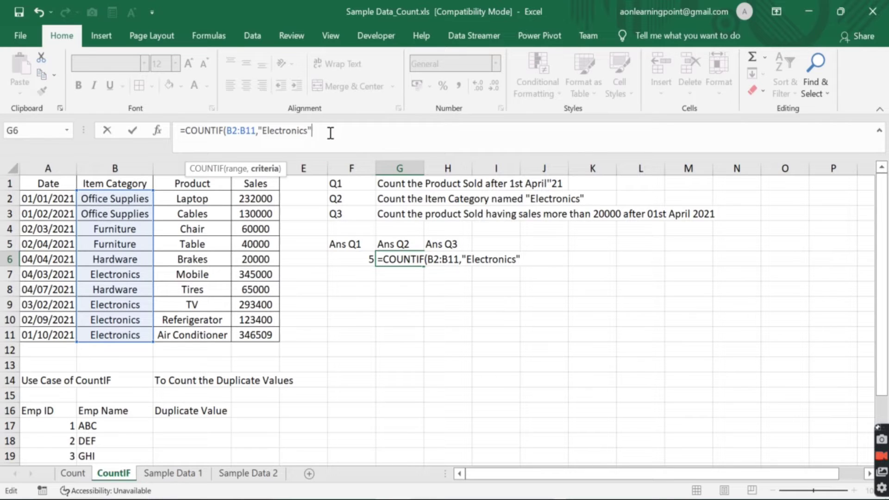
{"action": "type", "text": ")"}
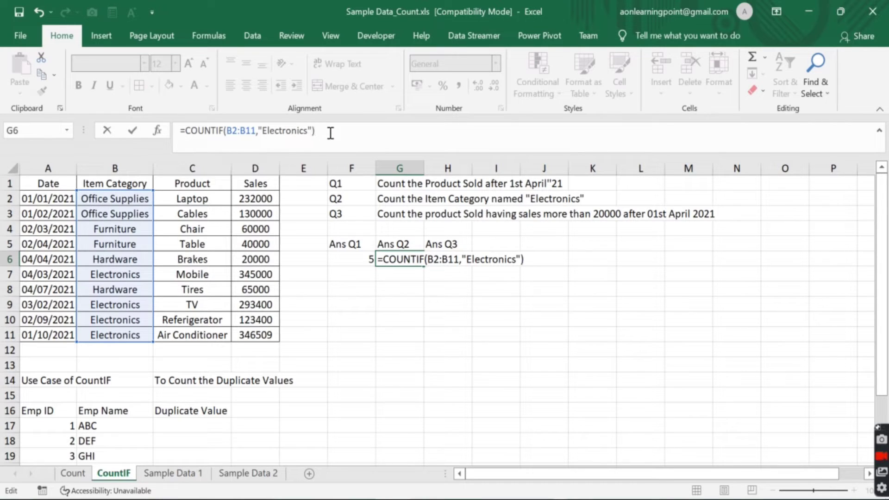
{"action": "key", "text": "Return"}
{"action": "key", "text": "Up"}
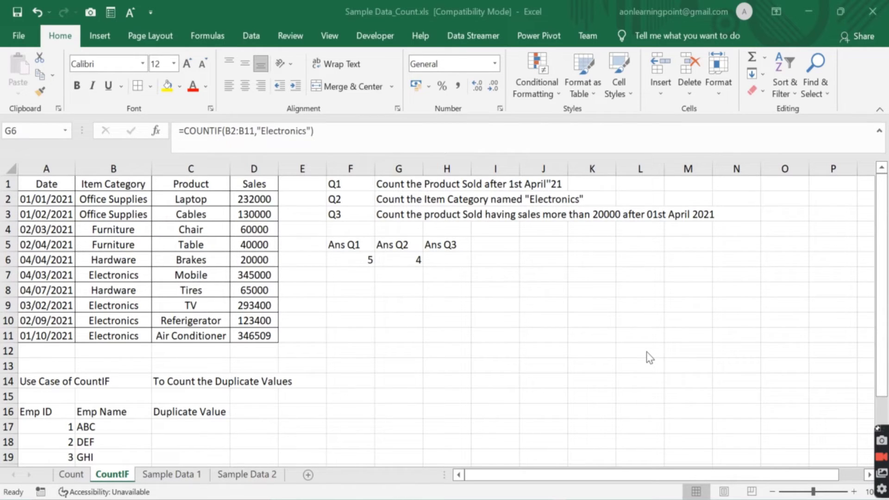
- Begin a COUNTIFS in H6 with the Sales range D2:D11
{"action": "left_click", "coordinate": [454, 262]}
{"action": "type", "text": "=Co"}
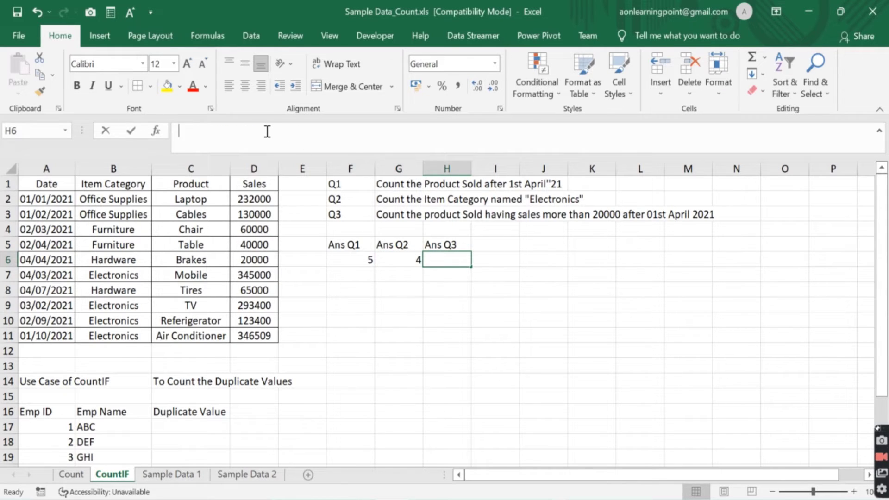
{"action": "type", "text": "uni"}
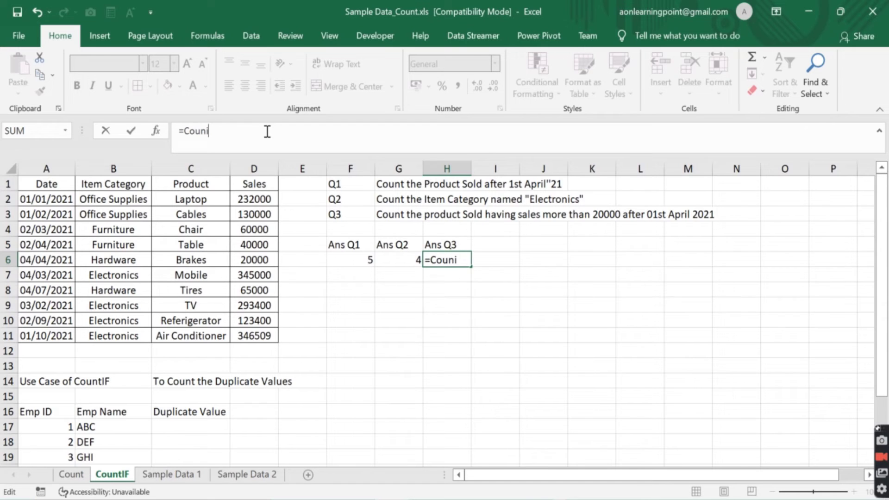
{"action": "key", "text": "BackSpace"}
{"action": "type", "text": "tifs"}
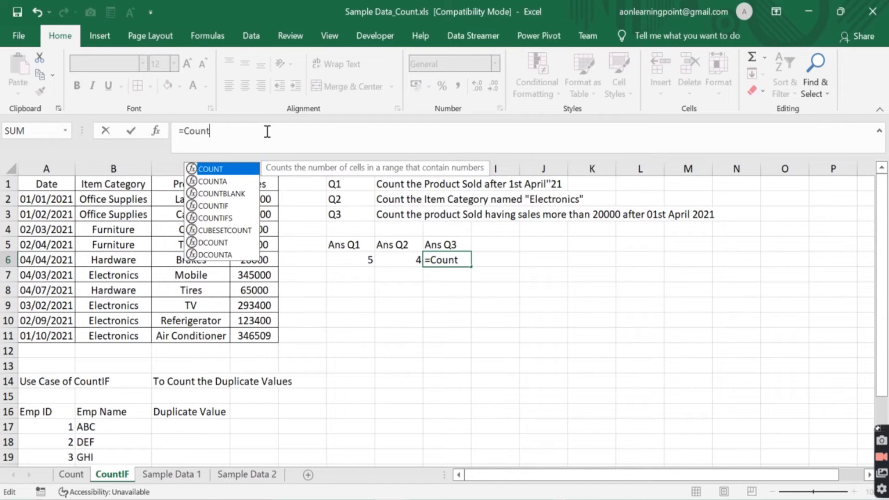
{"action": "key", "text": "Tab"}
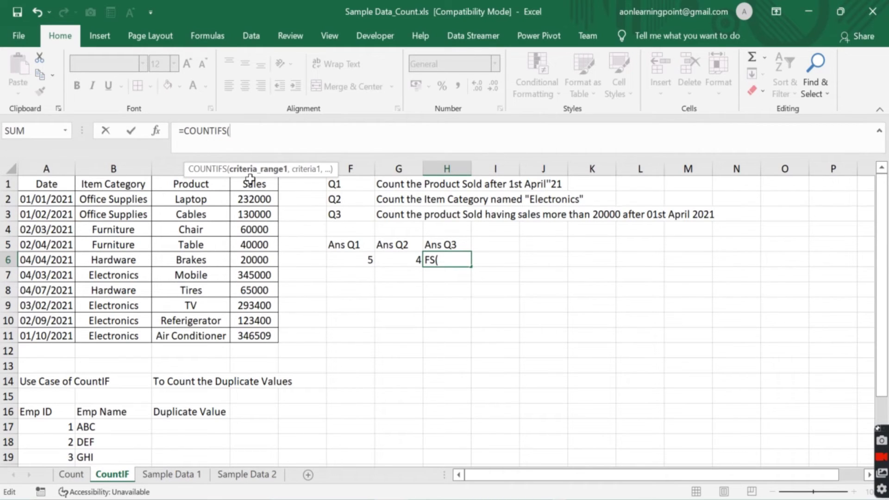
{"action": "left_click", "coordinate": [249, 200]}
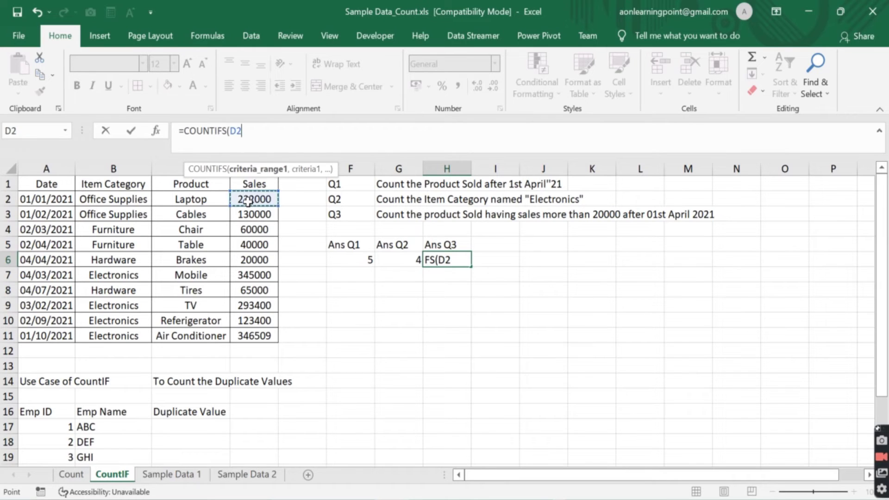
{"action": "key", "text": "ctrl+shift+Down"}
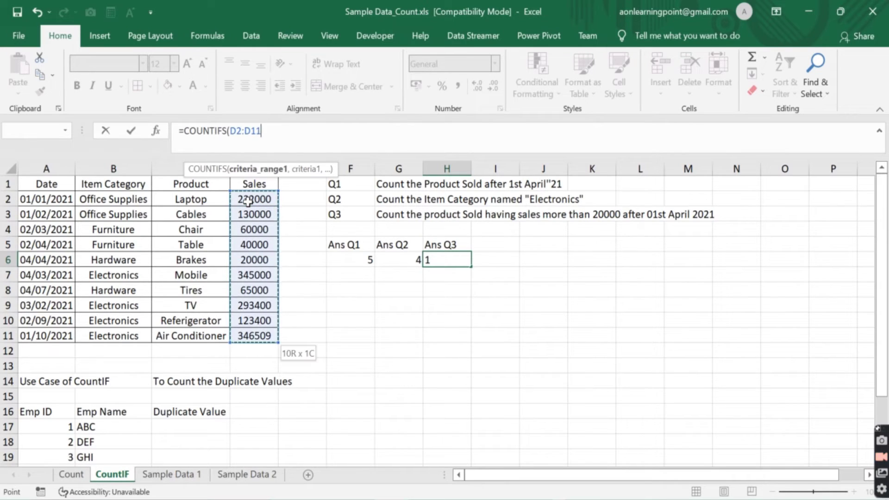
{"action": "type", "text": ","}
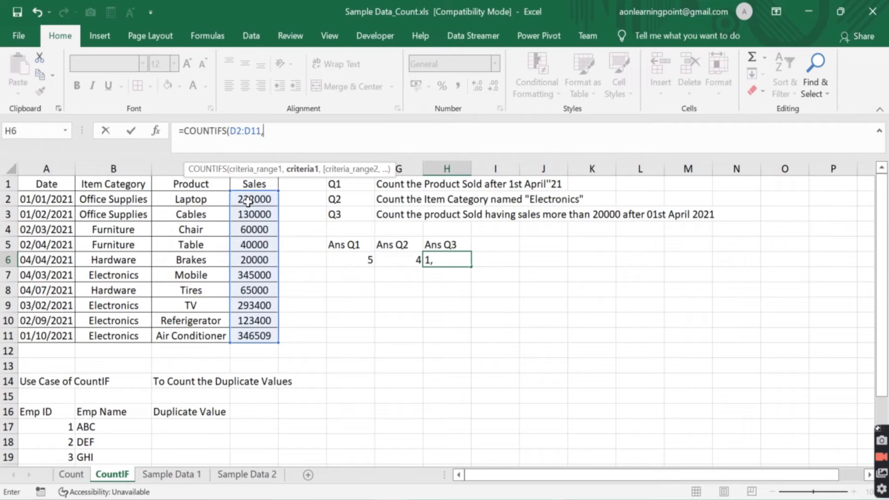
{"action": "type", "text": "\"\""}
- Add the ">20000" criterion and the Date range A2:A11, then commit the formula
{"action": "left_click", "coordinate": [282, 130]}
{"action": "key", "text": "Left"}
{"action": "type", "text": ">200"}
{"action": "type", "text": "00"}
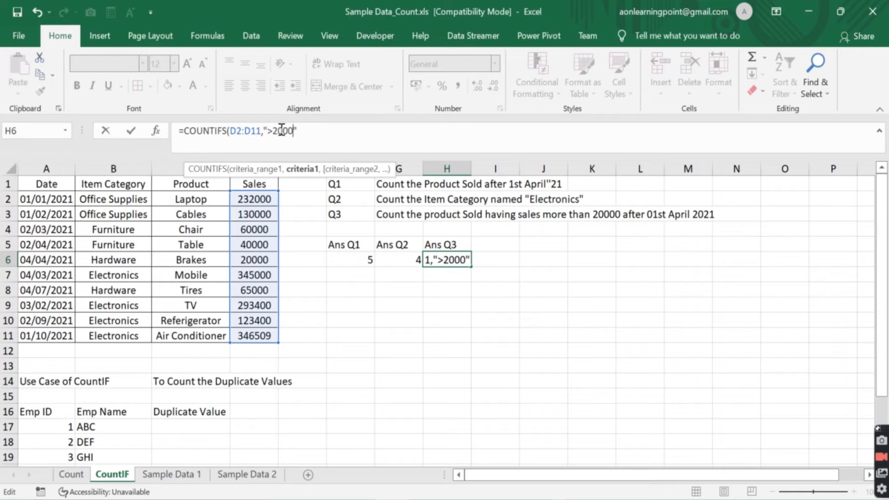
{"action": "key", "text": "Right"}
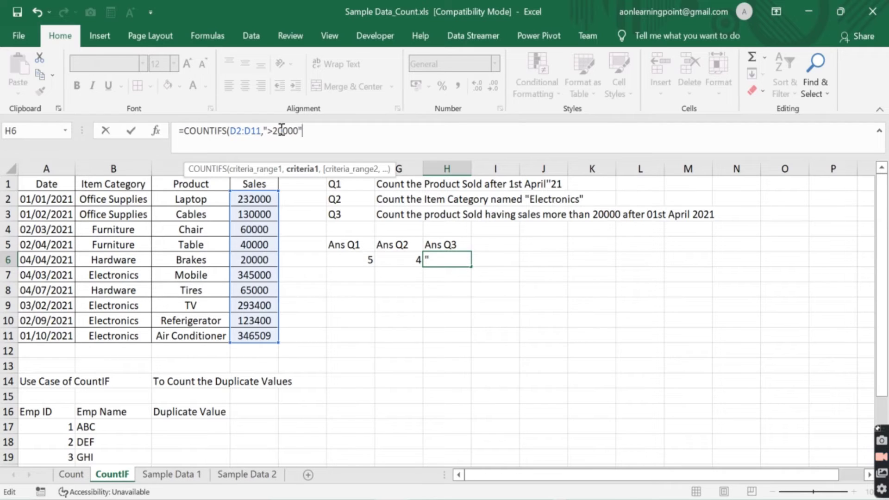
{"action": "type", "text": ","}
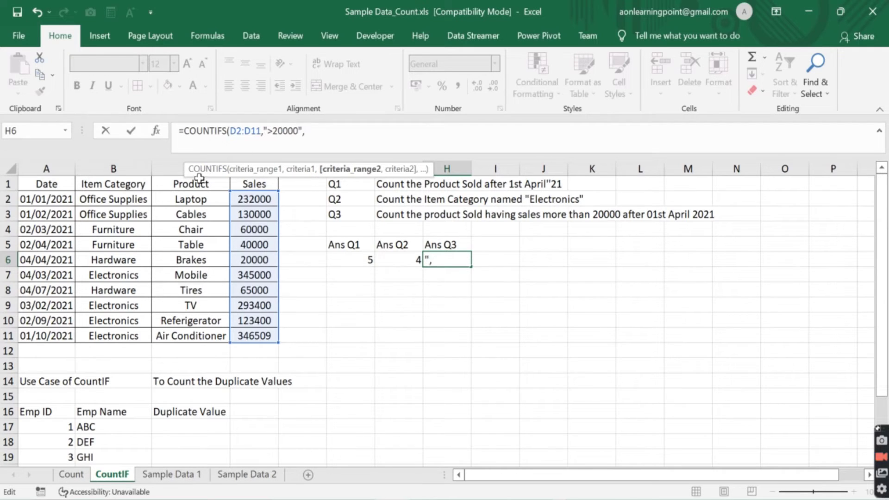
{"action": "left_click", "coordinate": [63, 196]}
{"action": "left_click_drag", "start_coordinate": [63, 196], "coordinate": [46, 335]}
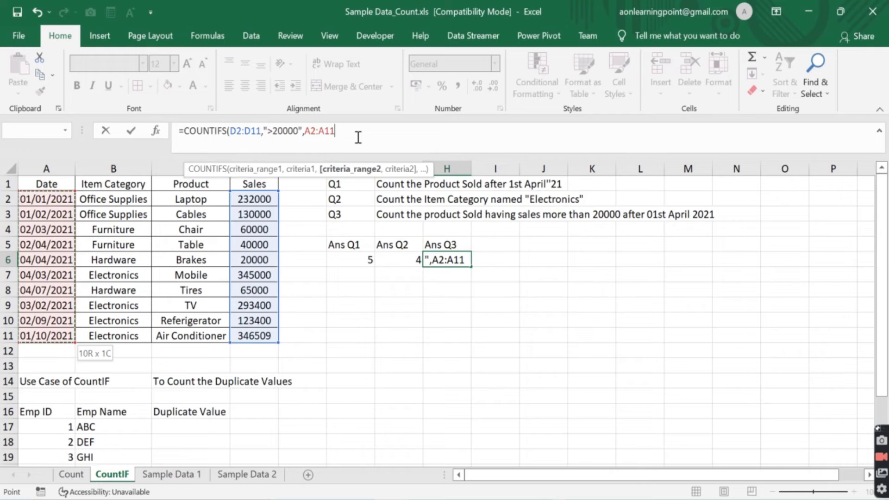
{"action": "type", "text": ","}
{"action": "key", "text": "Return"}
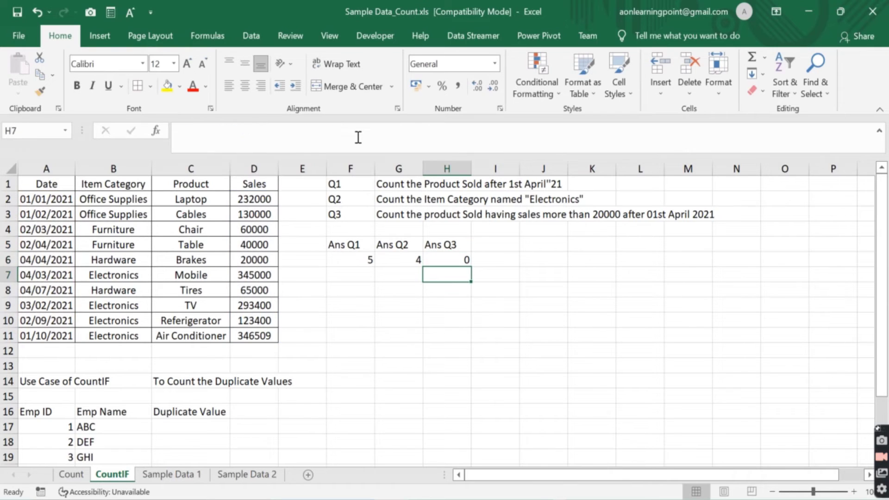
- Add the date criterion ">01/04/2021" to H6's COUNTIFS so it returns 4
{"action": "key", "text": "Up"}
{"action": "left_click", "coordinate": [358, 137]}
{"action": "key", "text": "BackSpace"}
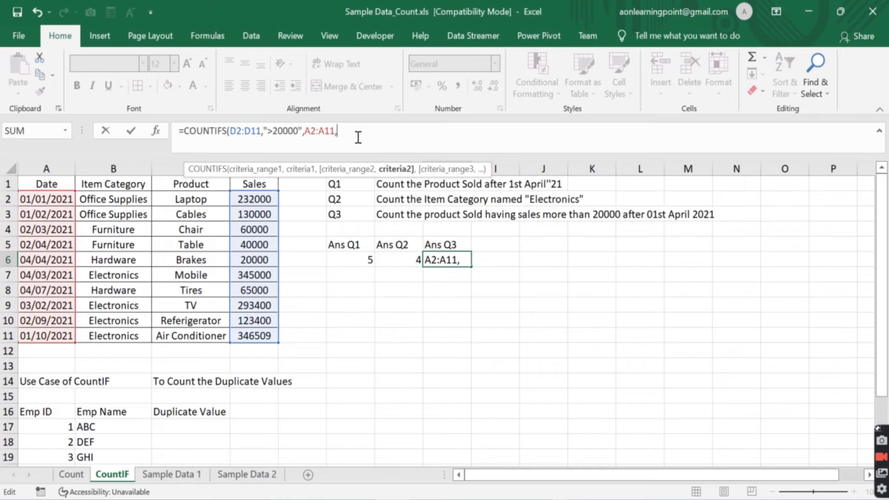
{"action": "type", "text": "\"\""}
{"action": "key", "text": "Left"}
{"action": "type", "text": ">"}
{"action": "type", "text": "01"}
{"action": "type", "text": "/04"}
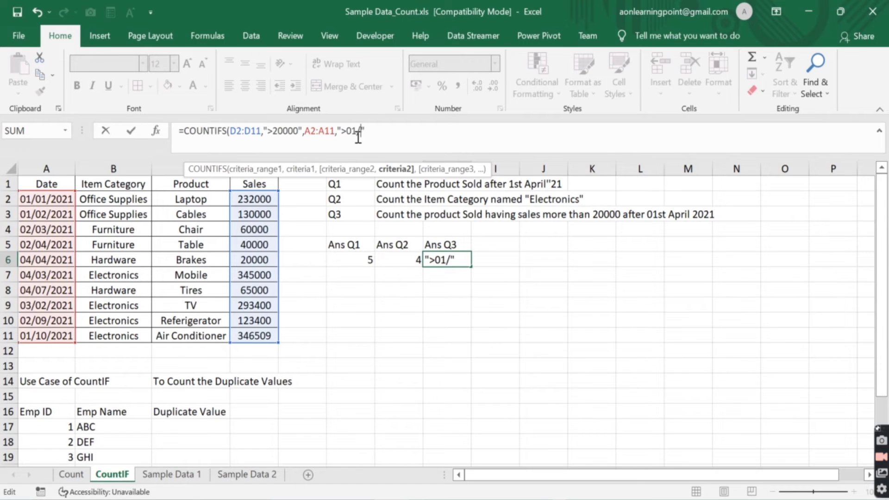
{"action": "type", "text": "/2021\""}
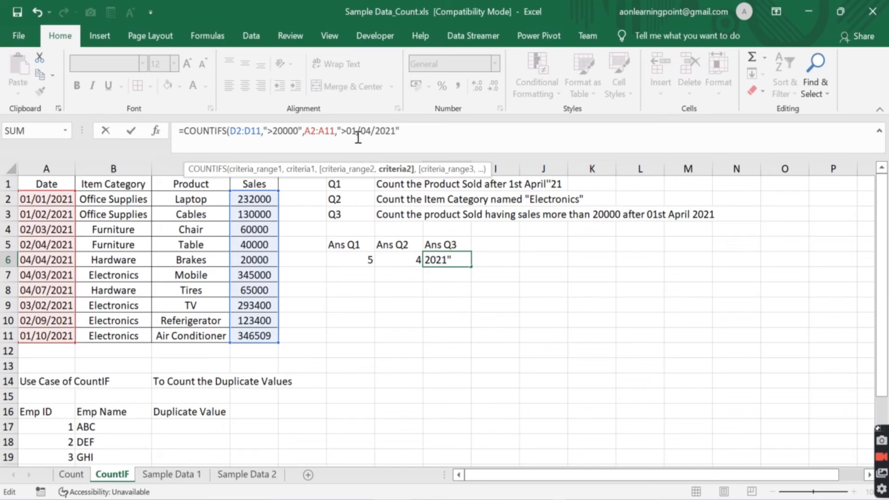
{"action": "type", "text": ")"}
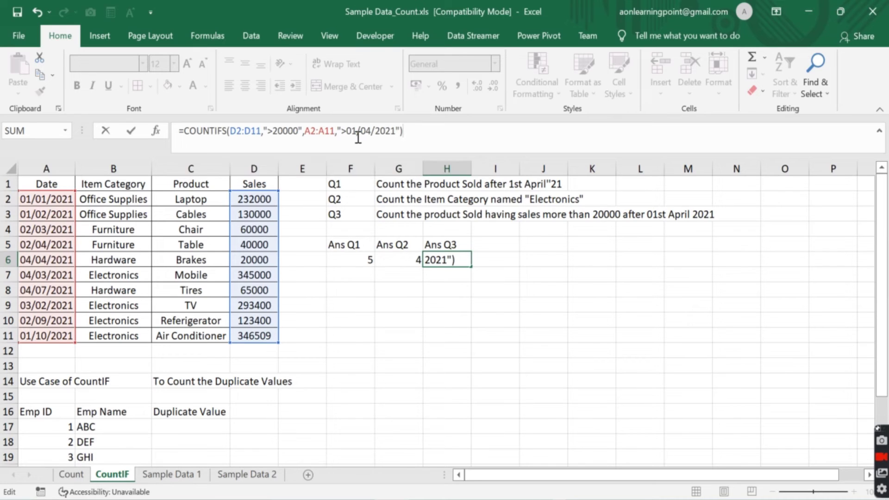
{"action": "key", "text": "shift+Return"}
{"action": "key", "text": "Down"}
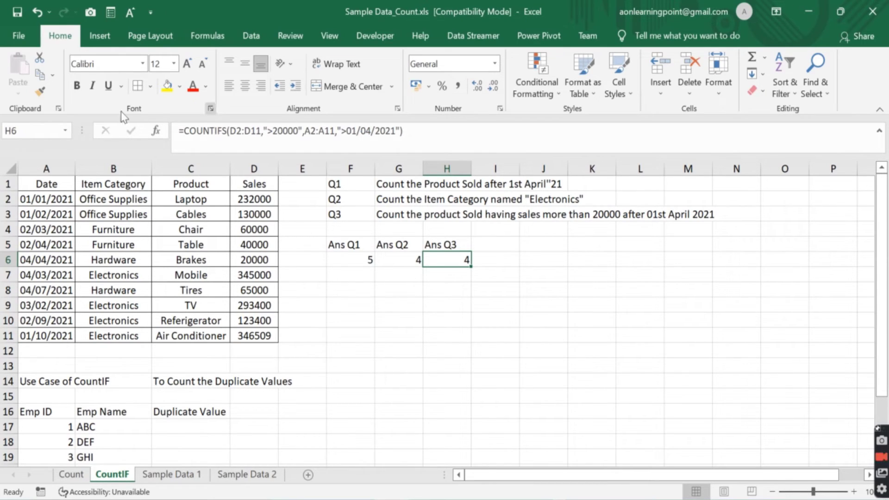
{"action": "left_click", "coordinate": [55, 424]}
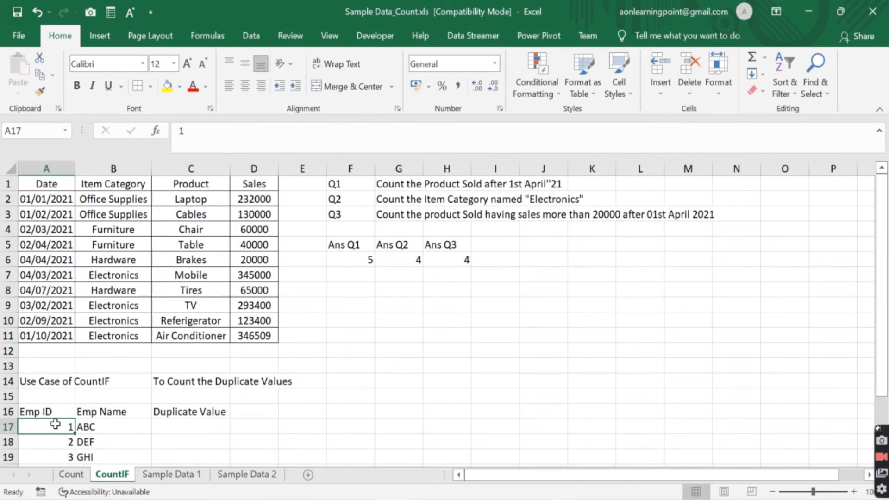
- Start a COUNTIF formula in C17, the first Duplicate Value cell
{"action": "key", "text": "ctrl+Down"}
{"action": "key", "text": "Right"}
{"action": "key", "text": "Right"}
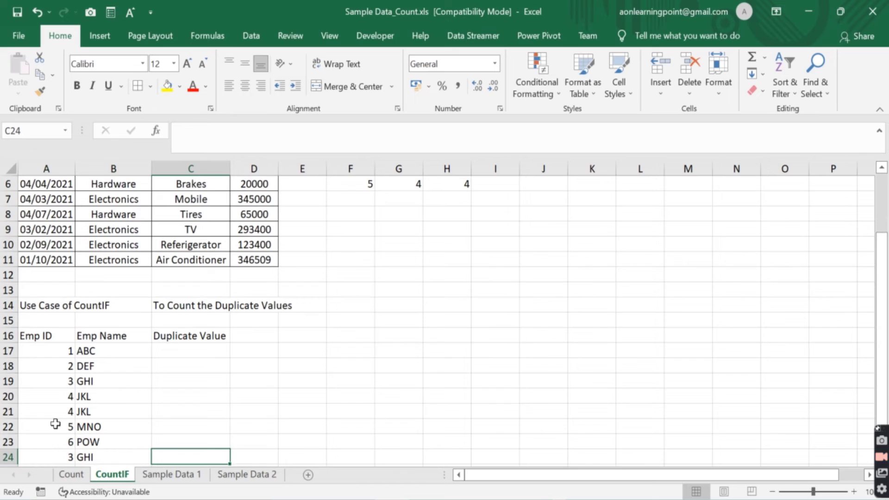
{"action": "key", "text": "Up"}
{"action": "key", "text": "Up"}
{"action": "key", "text": "Up"}
{"action": "key", "text": "Up"}
{"action": "key", "text": "Up"}
{"action": "key", "text": "Up"}
{"action": "key", "text": "Up"}
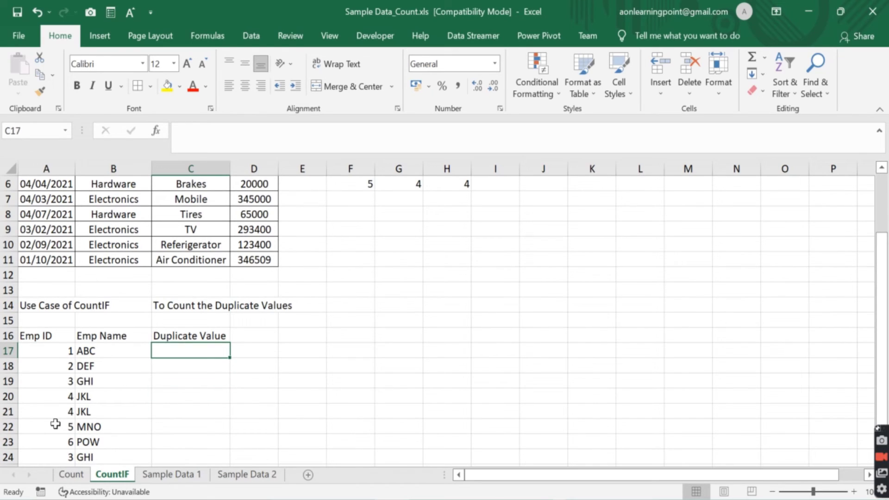
{"action": "type", "text": "=C"}
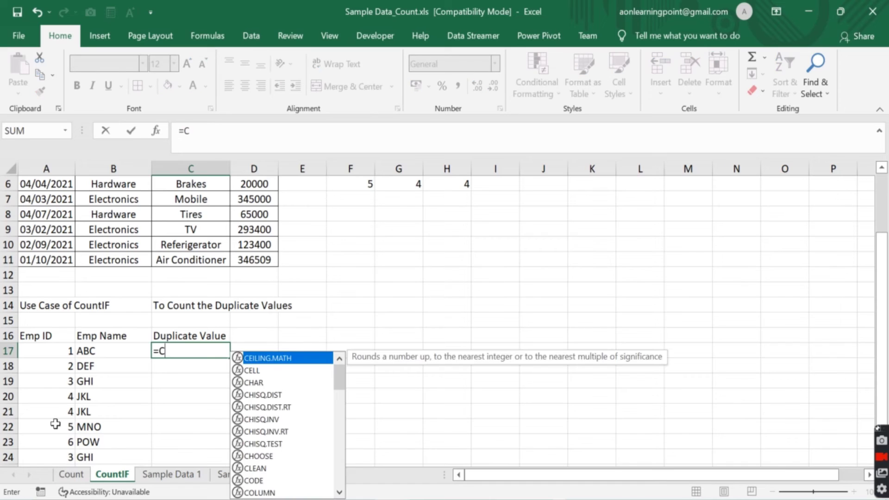
{"action": "key", "text": "Escape"}
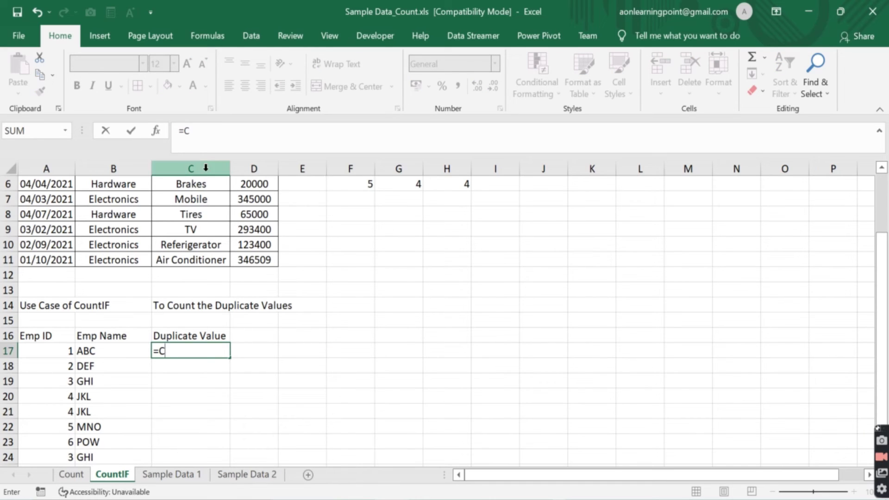
{"action": "left_click", "coordinate": [212, 124]}
{"action": "type", "text": "ountif"}
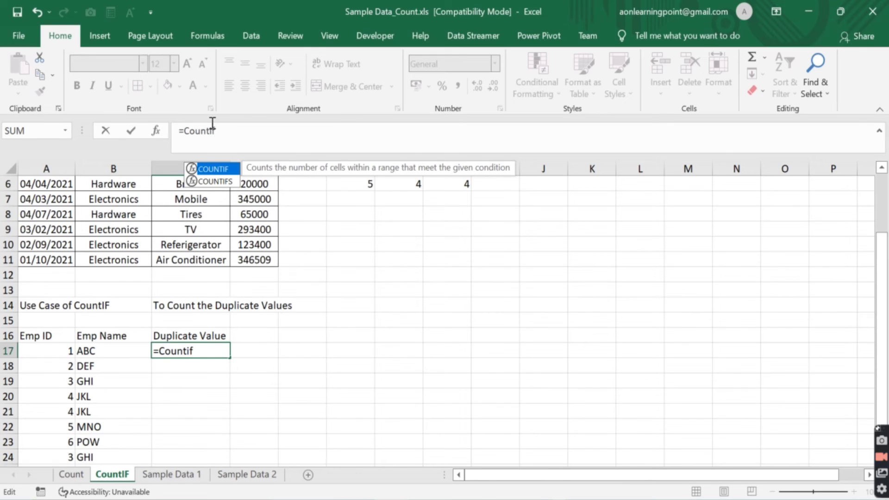
{"action": "key", "text": "Tab"}
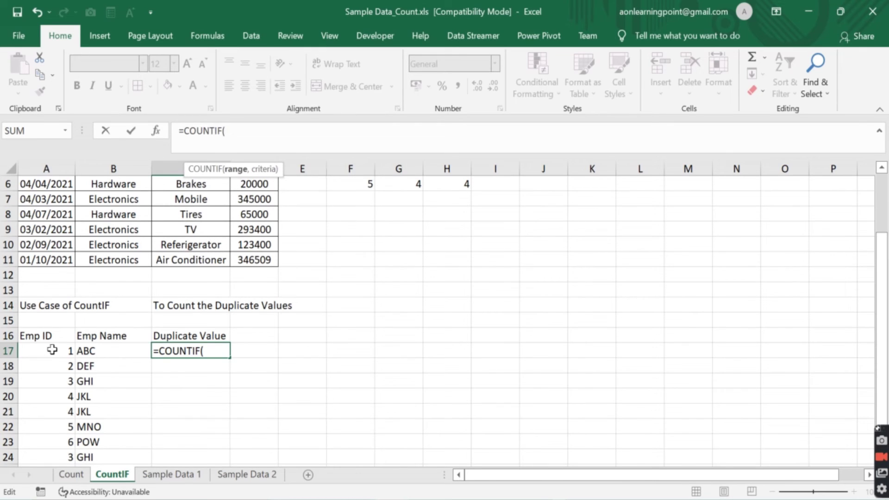
- Count A17 within the absolute range $A$17:$A$24, returning 1
{"action": "left_click_drag", "start_coordinate": [52, 350], "coordinate": [52, 457]}
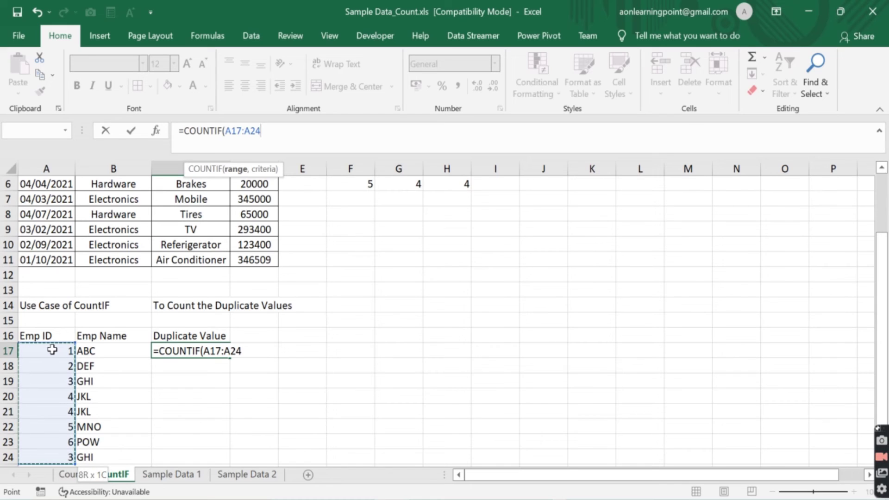
{"action": "key", "text": "F4"}
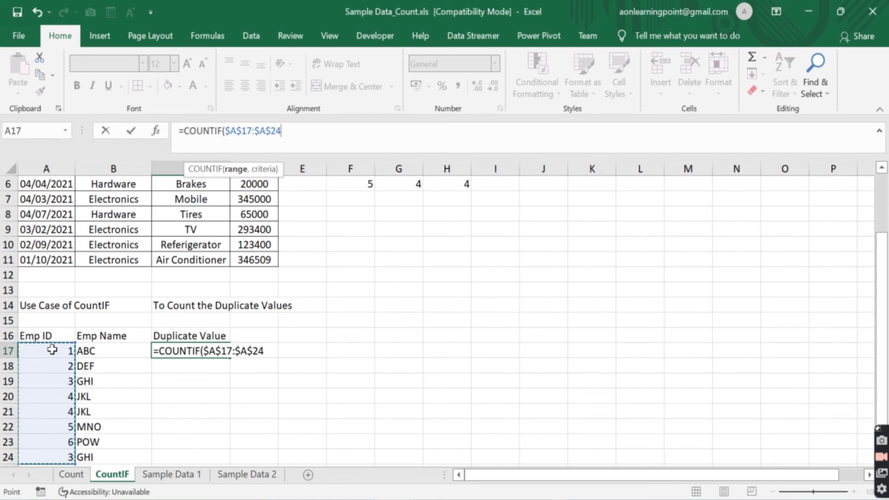
{"action": "type", "text": ","}
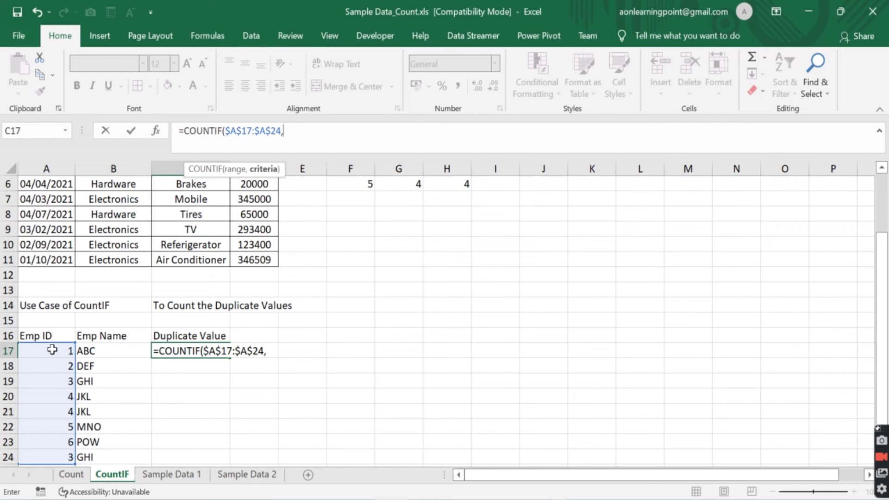
{"action": "left_click", "coordinate": [52, 349]}
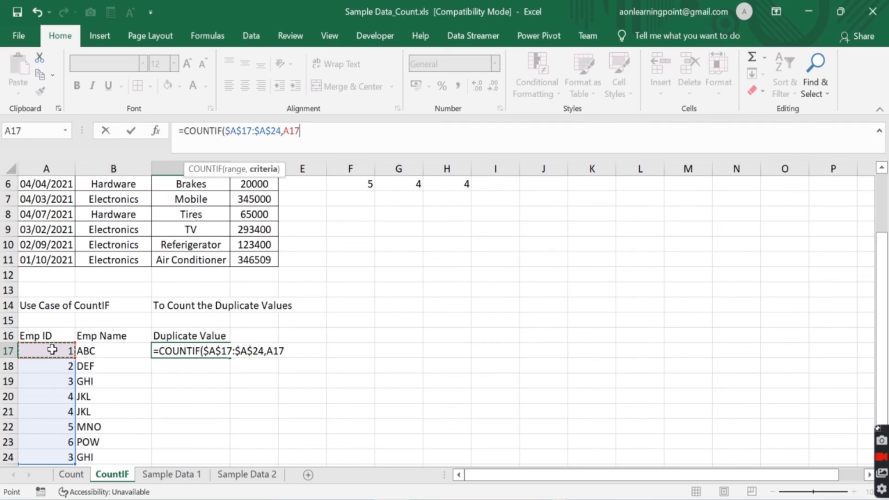
{"action": "type", "text": ")"}
{"action": "key", "text": "Return"}
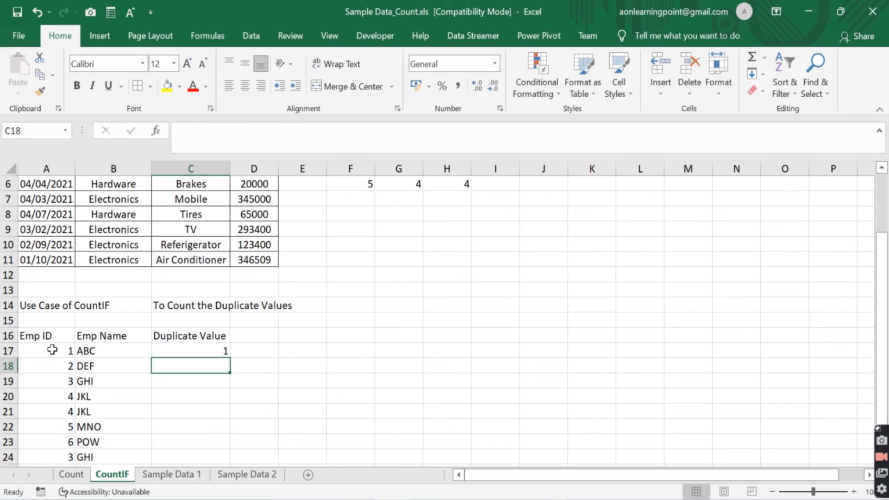
- Copy C17's COUNTIF formula down into C18:C24
{"action": "key", "text": "Up"}
{"action": "key", "text": "ctrl+c"}
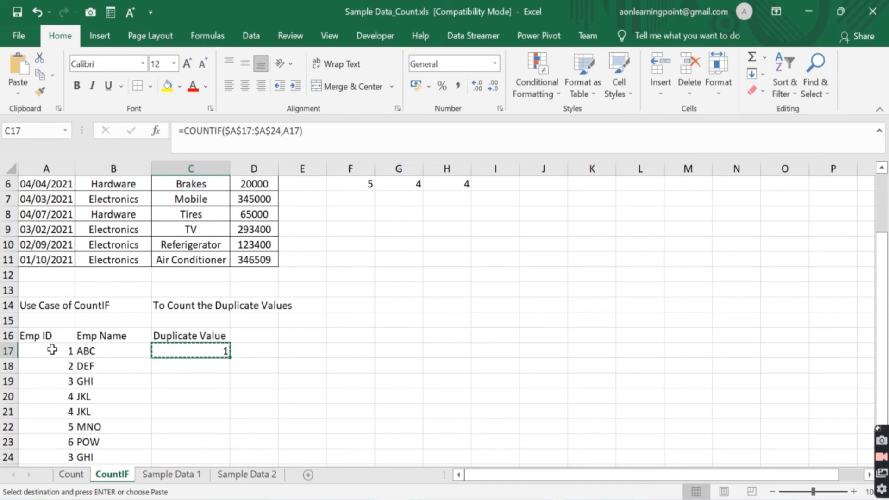
{"action": "key", "text": "Down"}
{"action": "key", "text": "shift+Down"}
{"action": "key", "text": "shift+Down"}
{"action": "key", "text": "shift+Down"}
{"action": "key", "text": "shift+Down"}
{"action": "key", "text": "shift+Down"}
{"action": "key", "text": "shift+Down"}
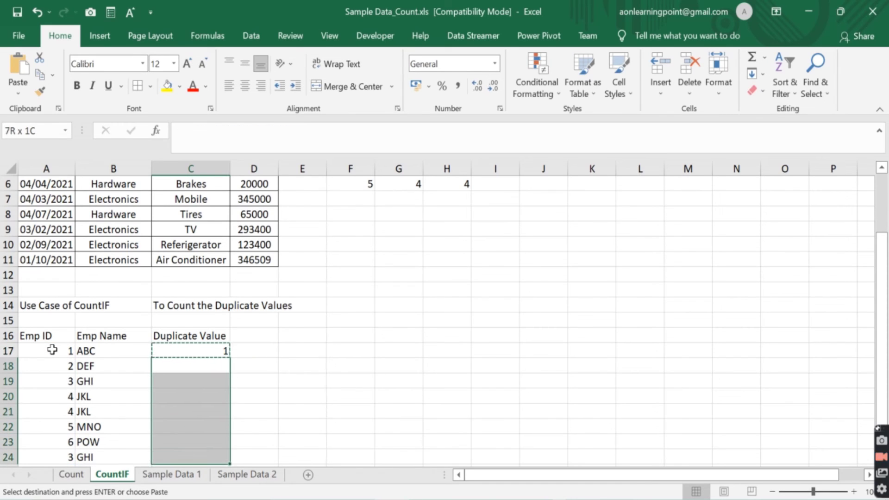
{"action": "key", "text": "ctrl+v"}
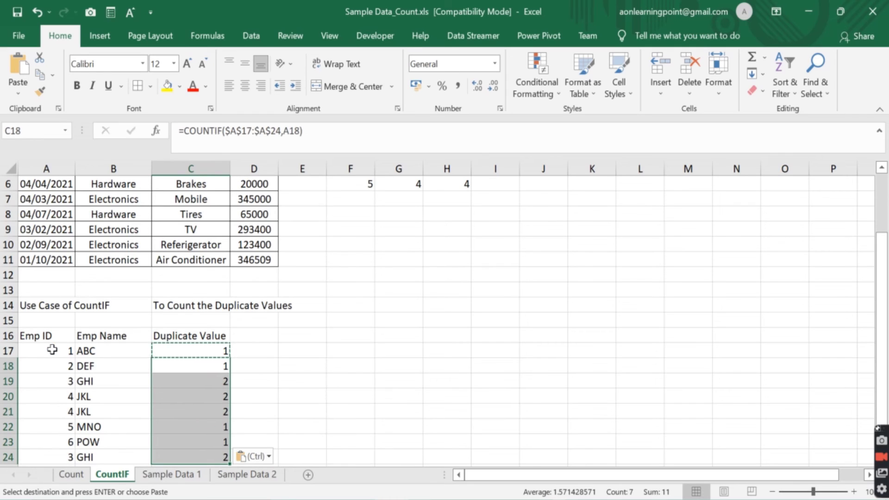
{"action": "key", "text": "Up"}
{"action": "key", "text": "Escape"}
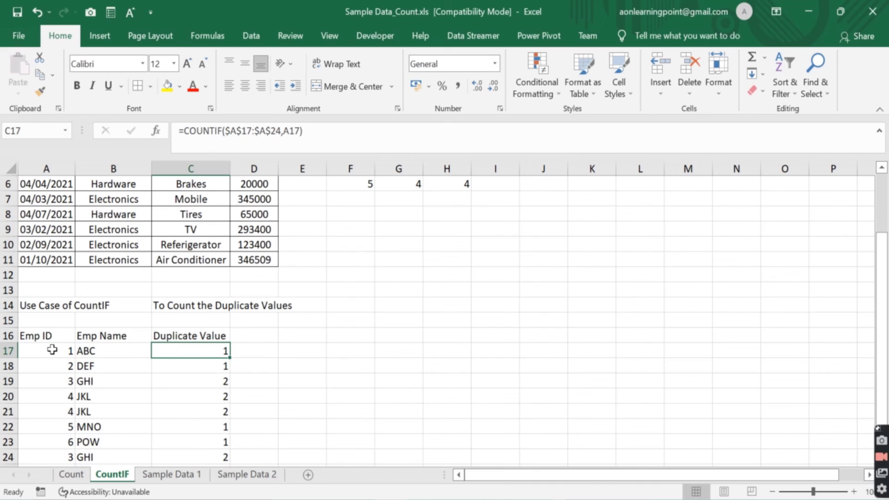
- Check the copied formulas in C19 and C20 against their Emp IDs
{"action": "left_click", "coordinate": [52, 350]}
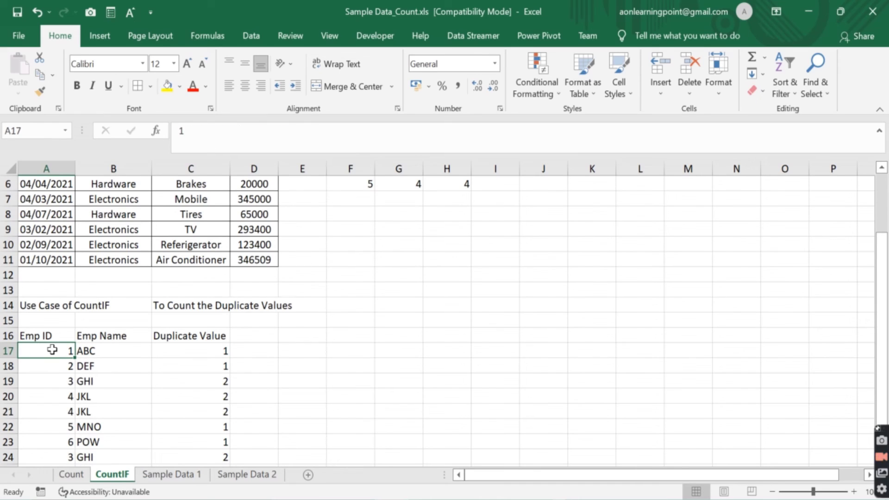
{"action": "key", "text": "Right"}
{"action": "key", "text": "Right"}
{"action": "key", "text": "Down"}
{"action": "key", "text": "Down"}
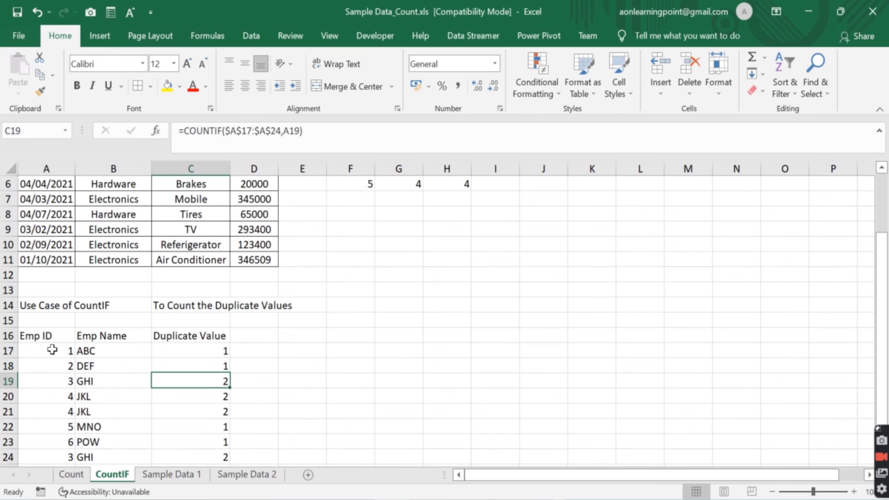
{"action": "key", "text": "Left"}
{"action": "key", "text": "Left"}
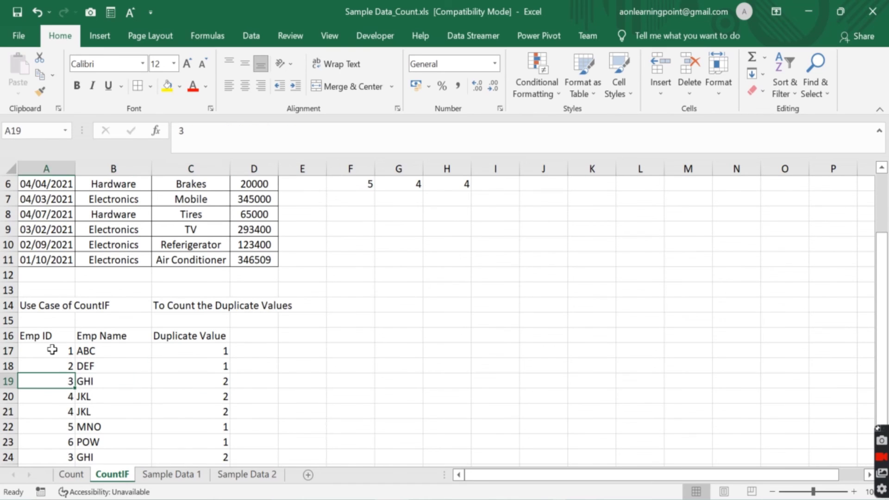
{"action": "key", "text": "Right"}
{"action": "key", "text": "Right"}
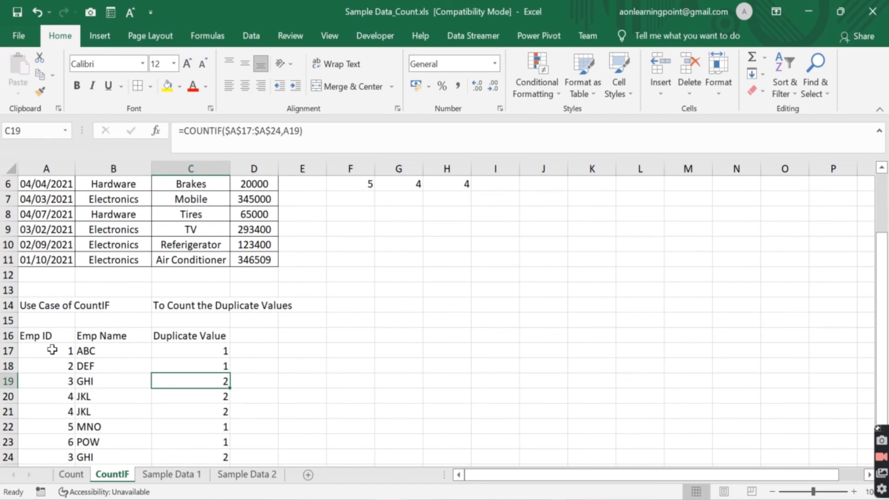
{"action": "key", "text": "Down"}
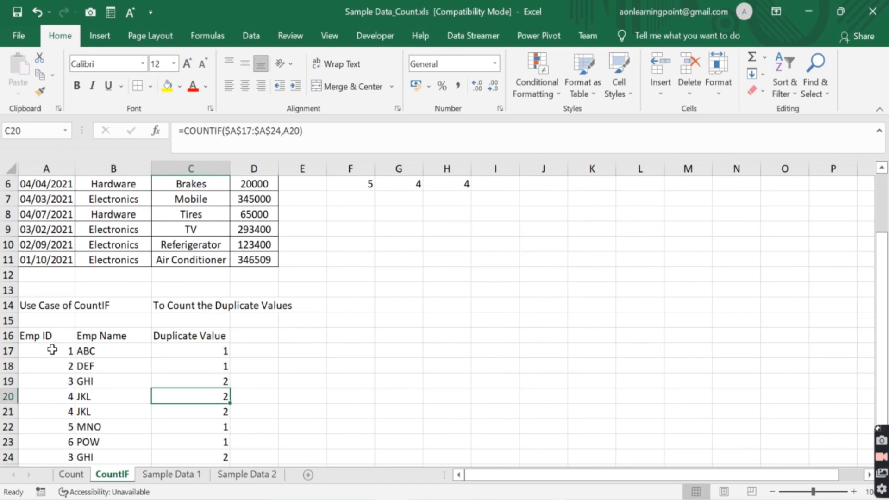
{"action": "key", "text": "Up"}
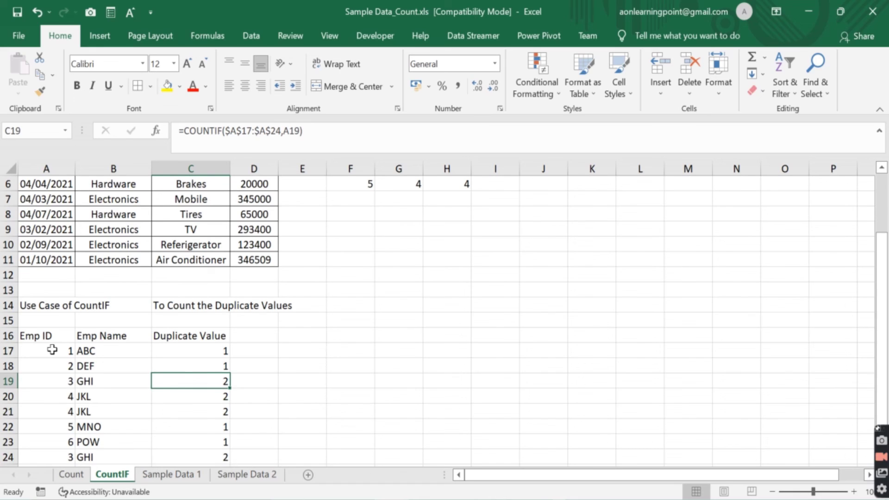
{"action": "key", "text": "Down"}
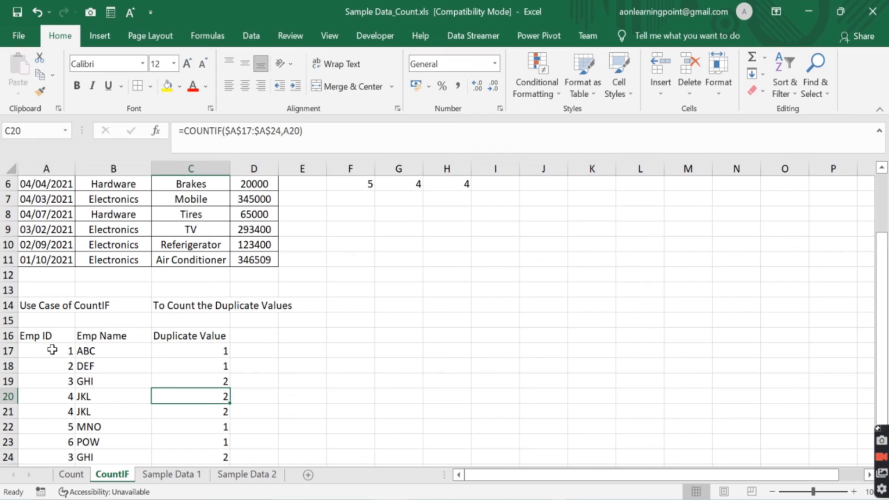